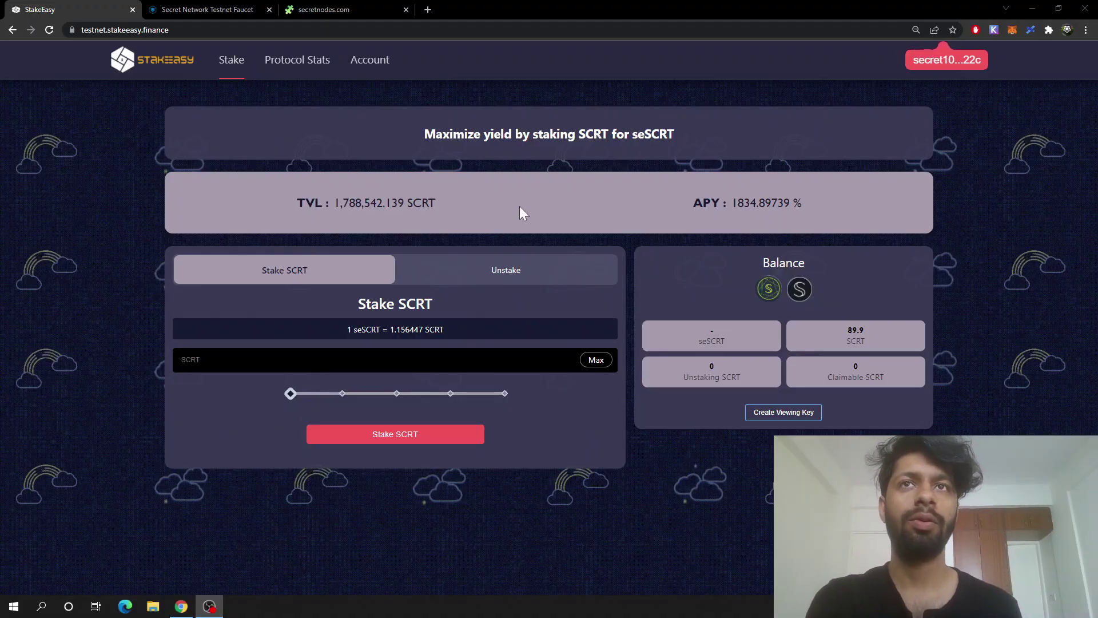
Examine the site address, the stake and unstake forms, the TVL and APY figures, and the seSCRT and SCRT balances
click(240, 30)
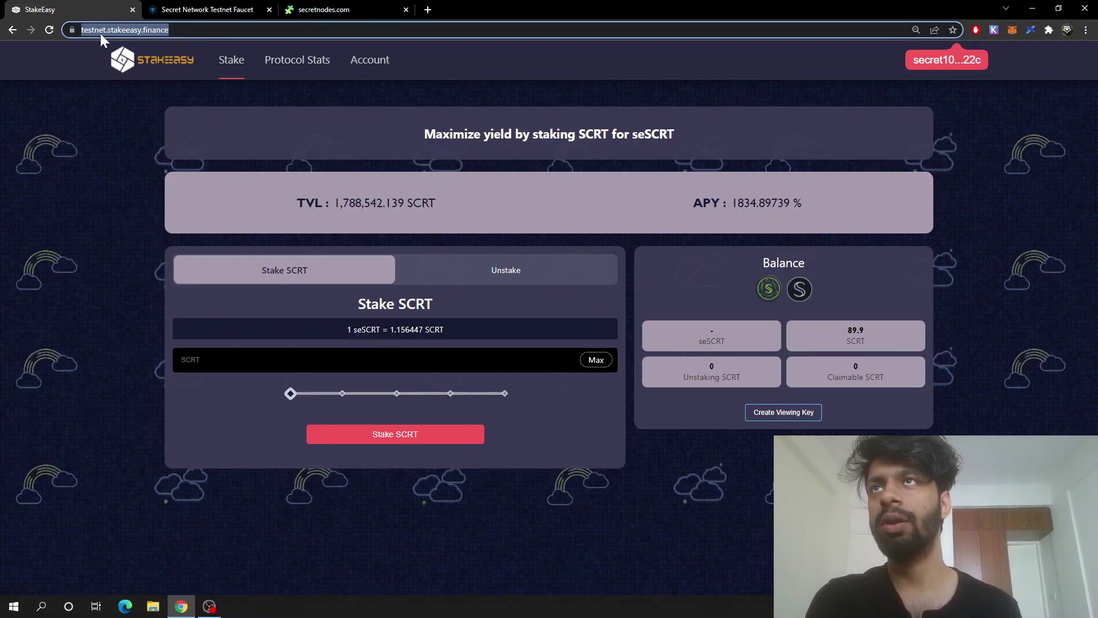
click(132, 158)
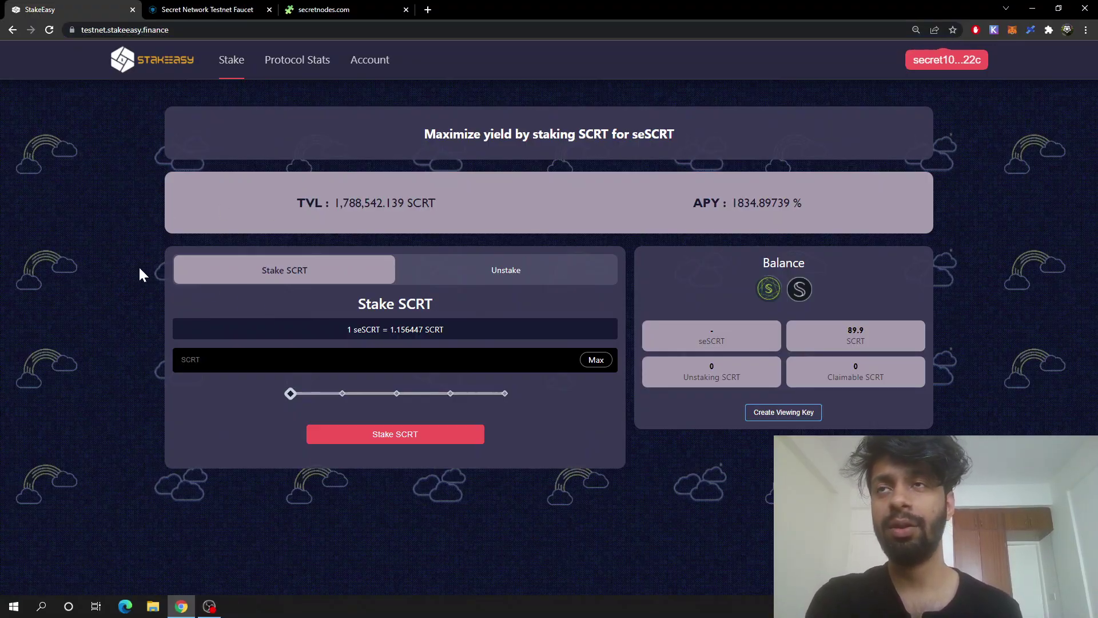
click(512, 272)
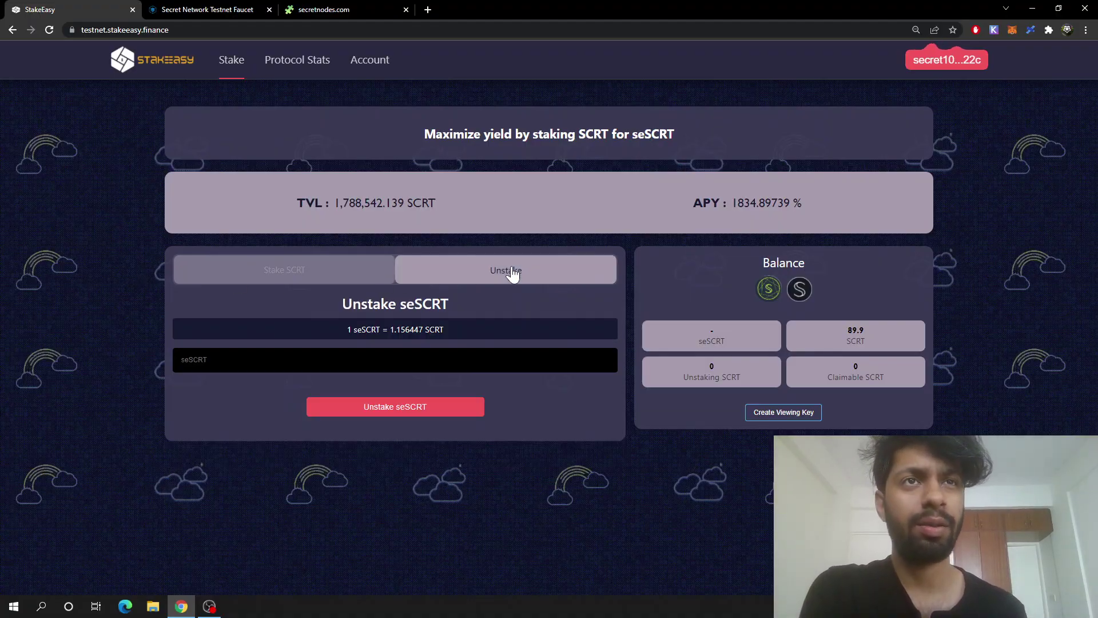
click(297, 275)
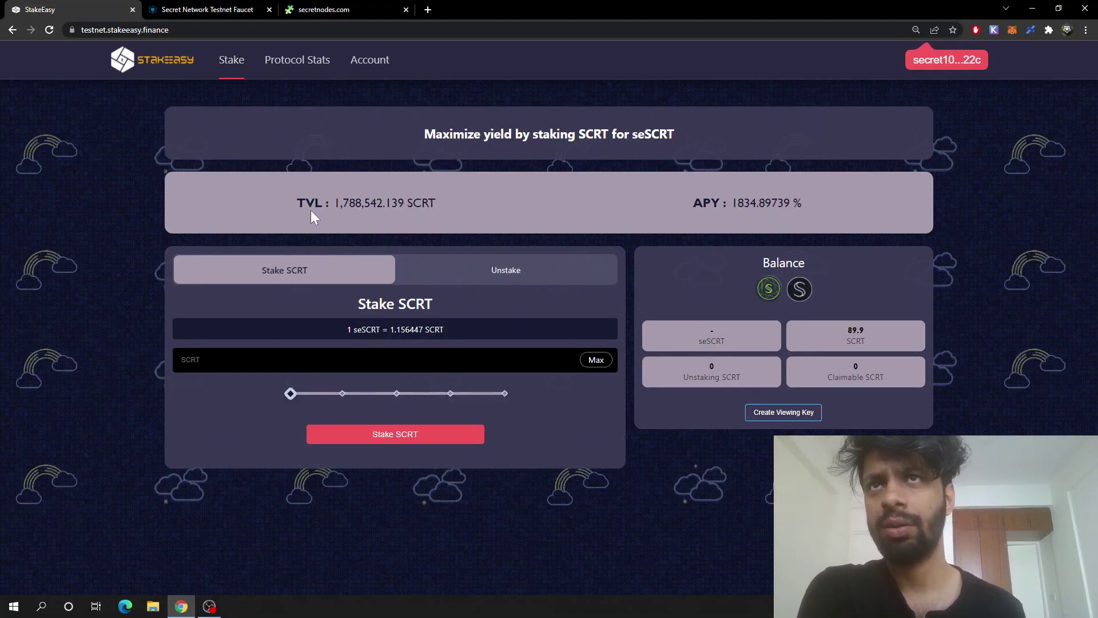
double_click(309, 203)
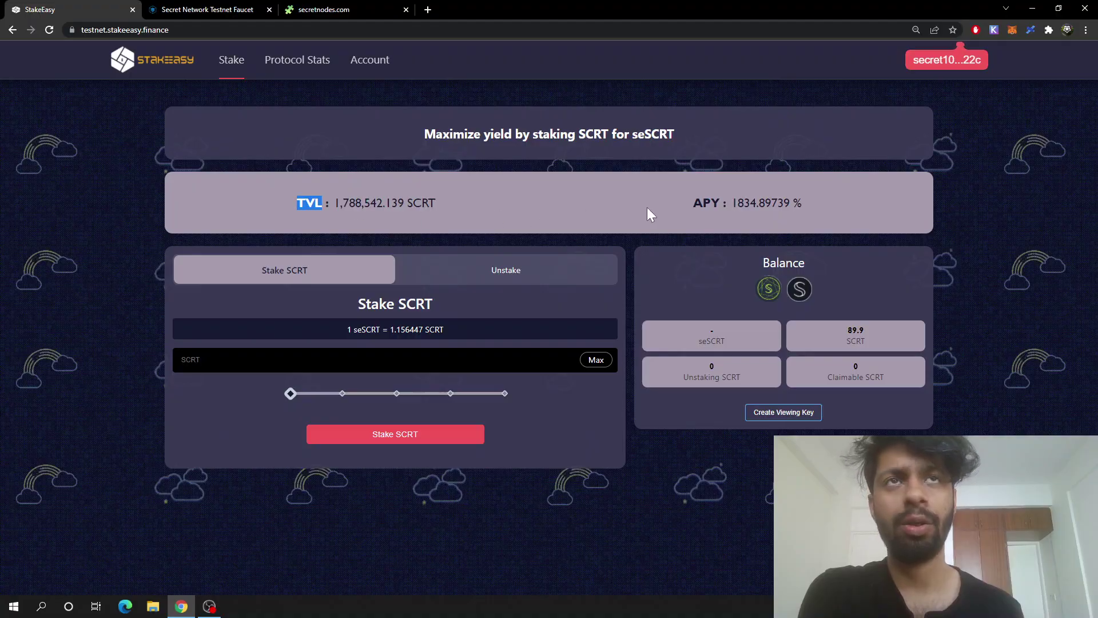
double_click(706, 203)
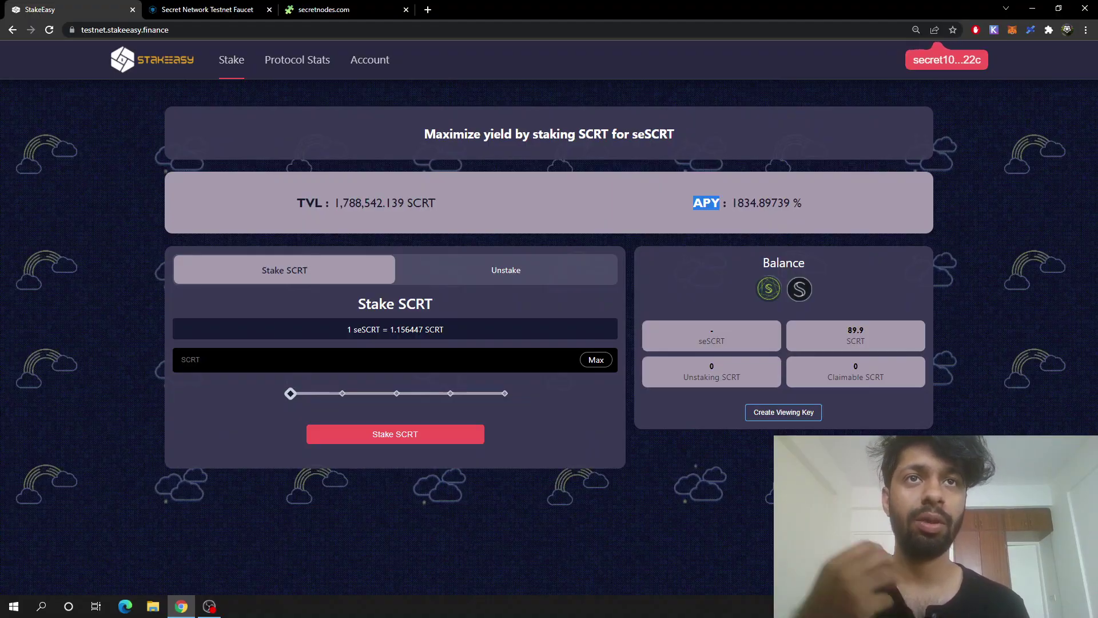
double_click(712, 341)
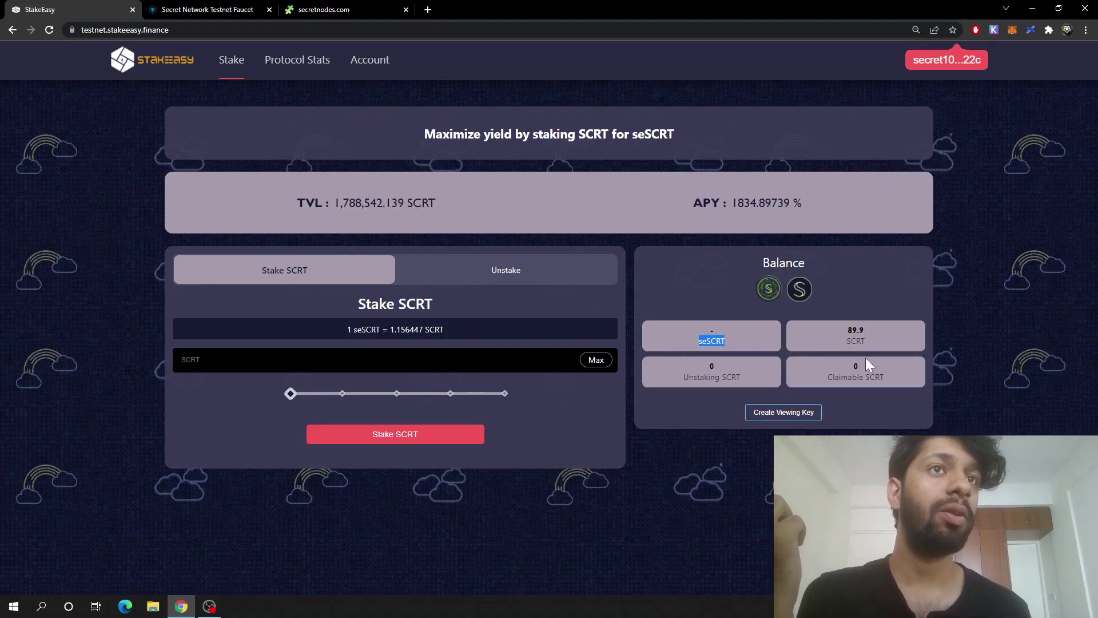
drag(866, 329, 847, 329)
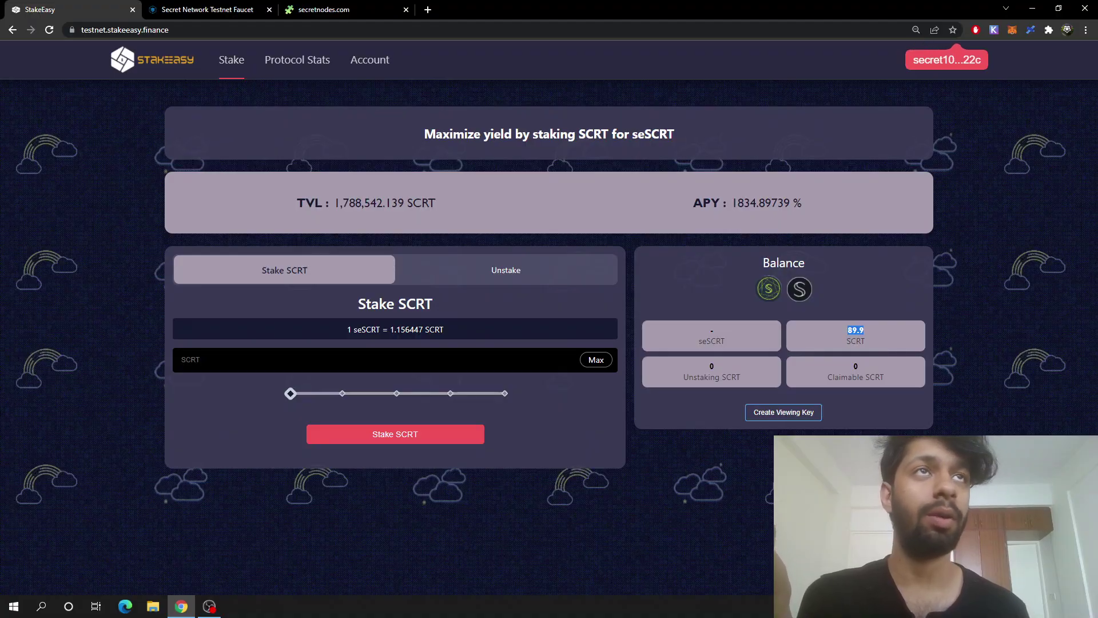
Create a viewing key for the seSCRT balance and approve the transaction in the Keplr wallet
click(799, 416)
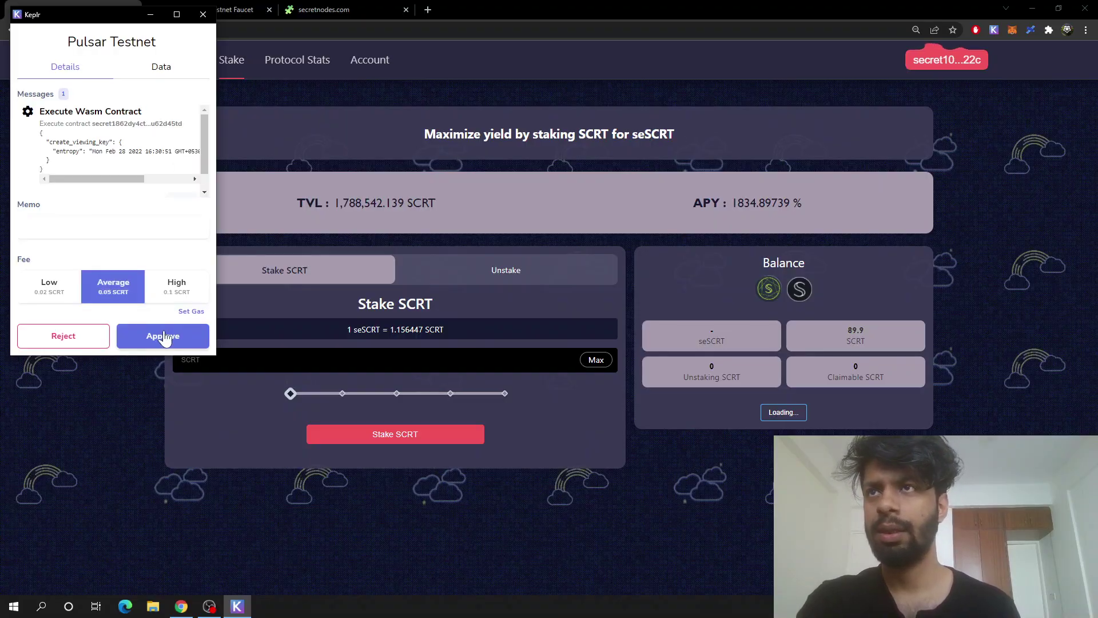
click(166, 338)
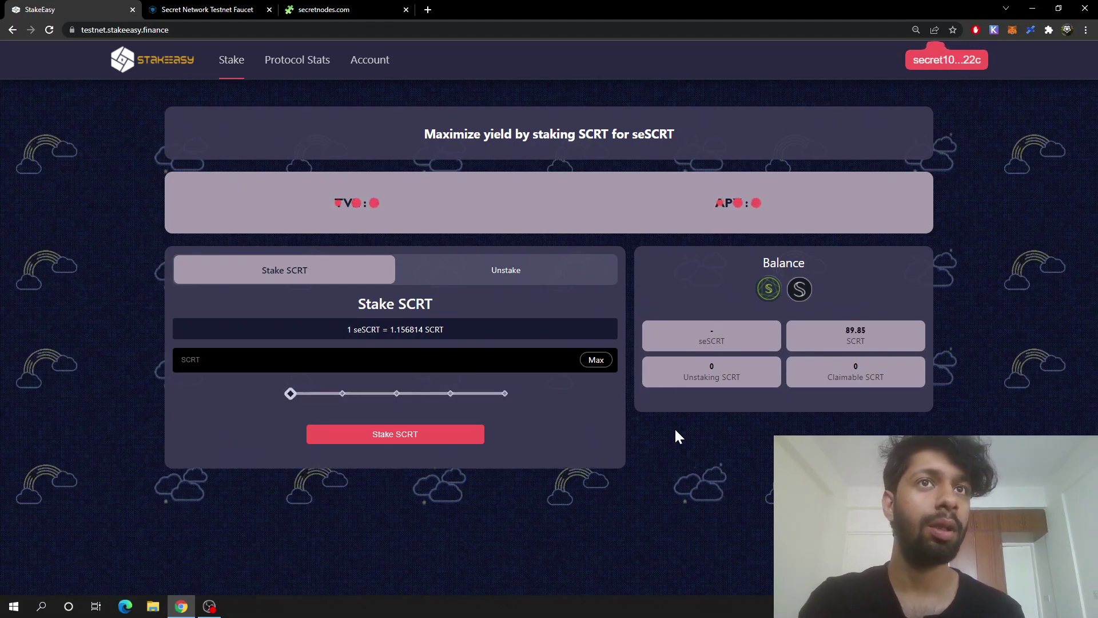
double_click(712, 341)
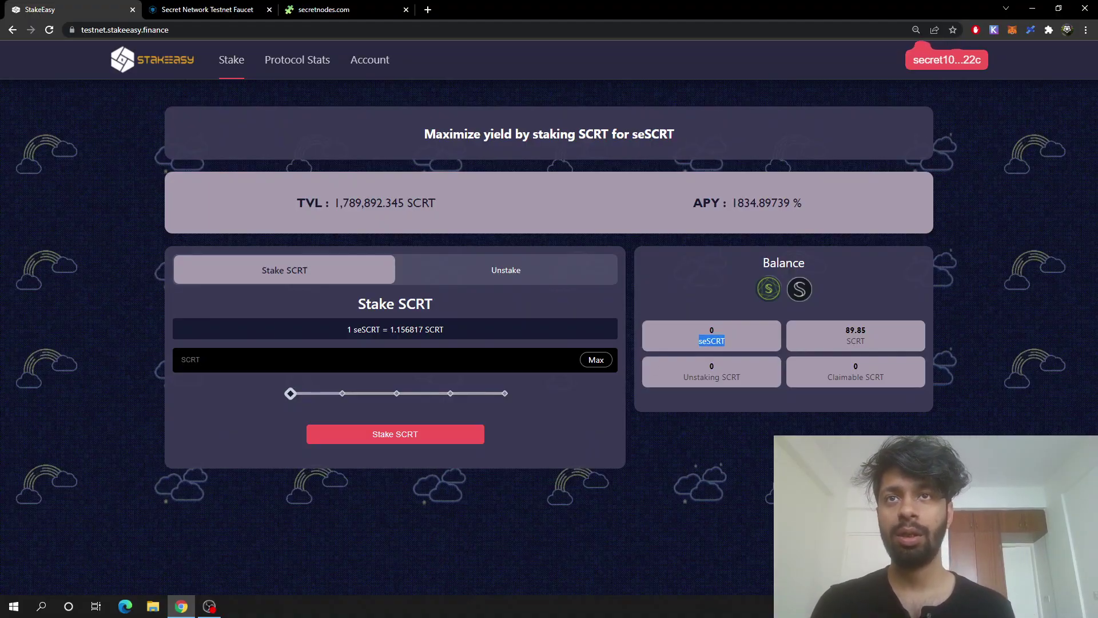
Stake 20 SCRT and approve the staking transaction in the Keplr wallet
click(366, 360)
click(183, 429)
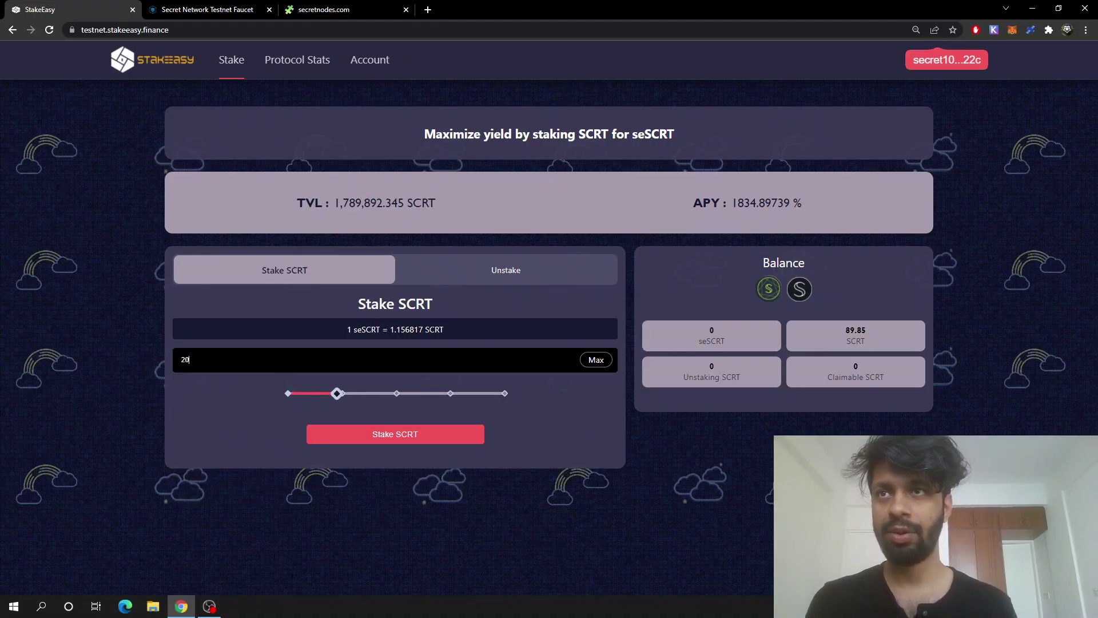
click(422, 440)
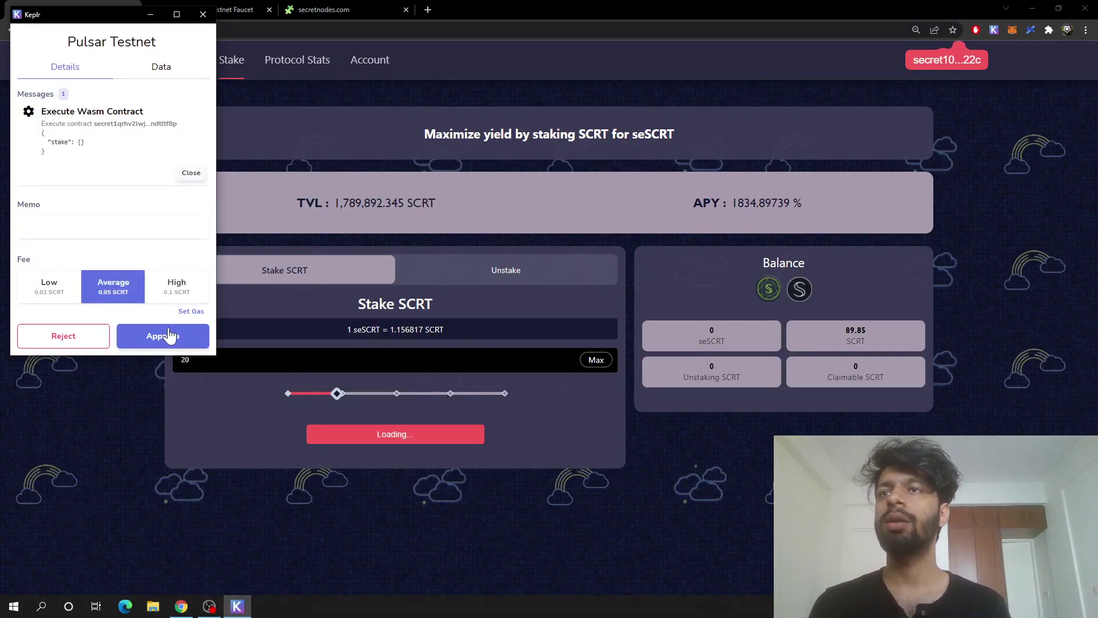
click(166, 336)
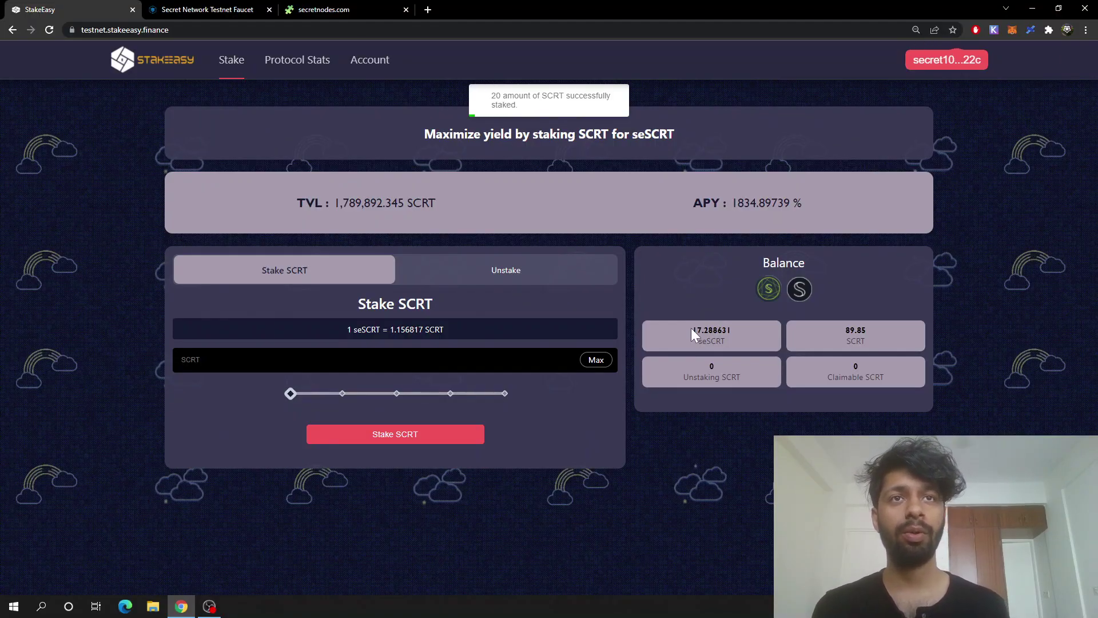
Compare the seSCRT balance received from staking with the seSCRT to SCRT exchange rate
drag(692, 331, 731, 331)
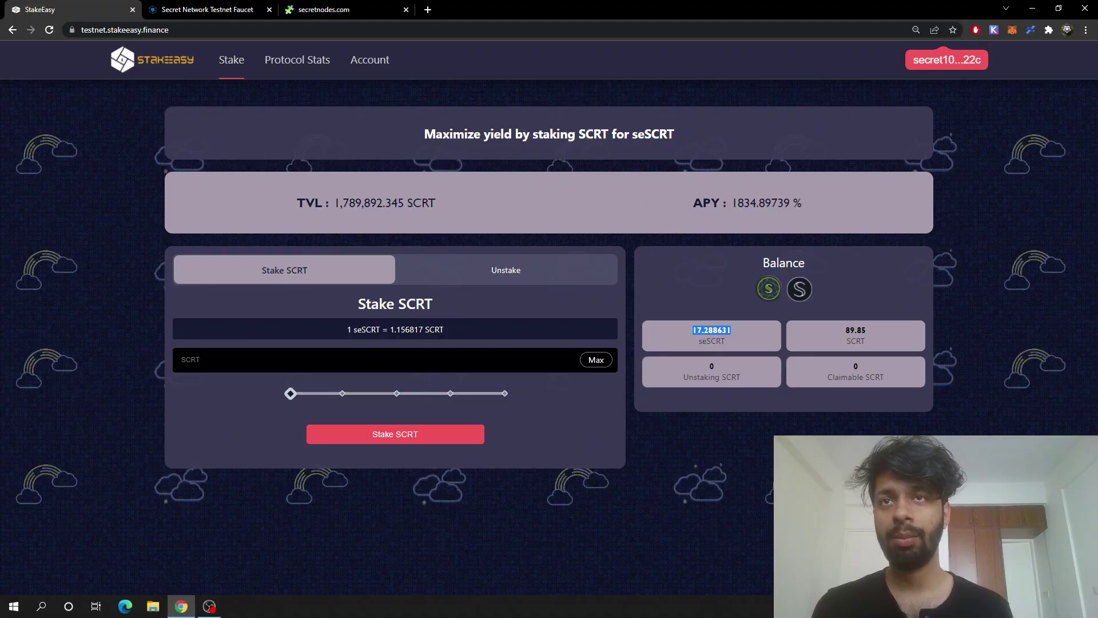
drag(388, 330, 424, 330)
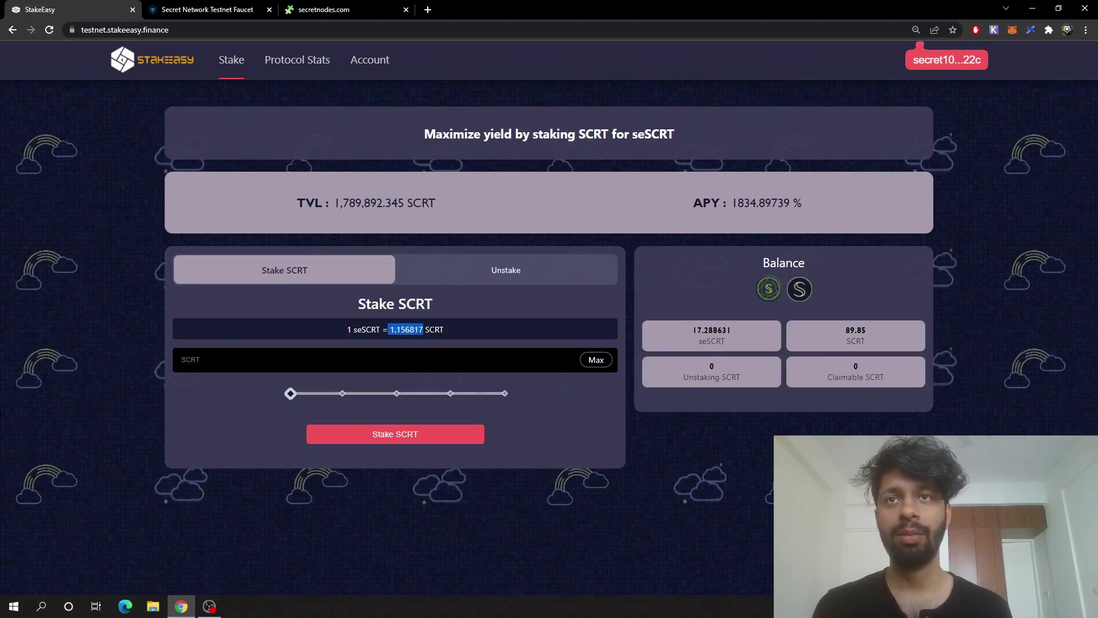
drag(697, 331, 731, 330)
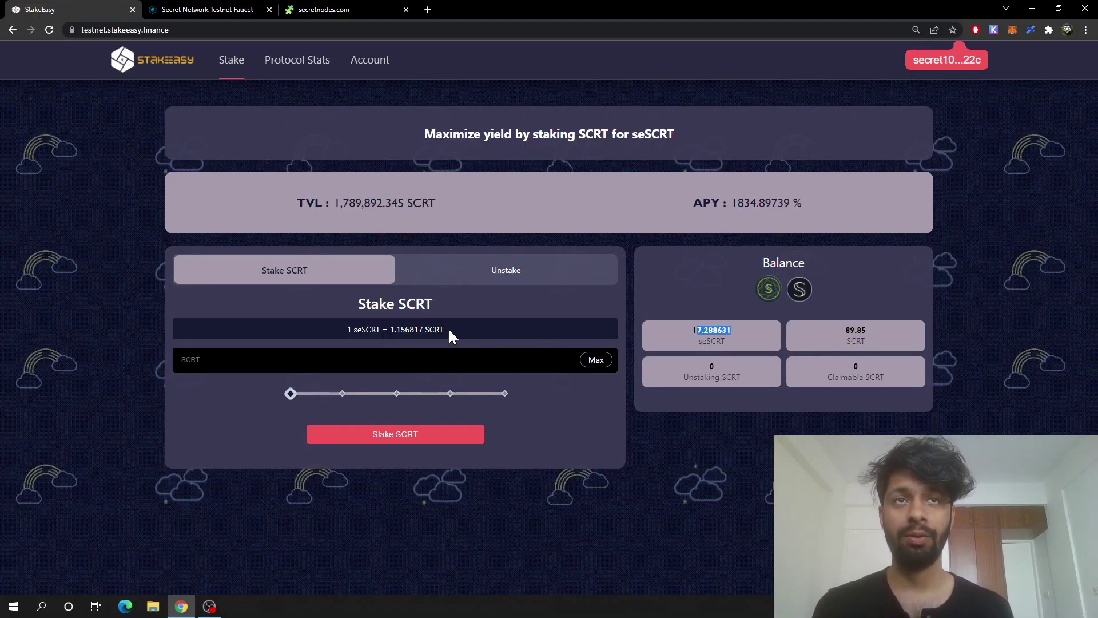
click(757, 424)
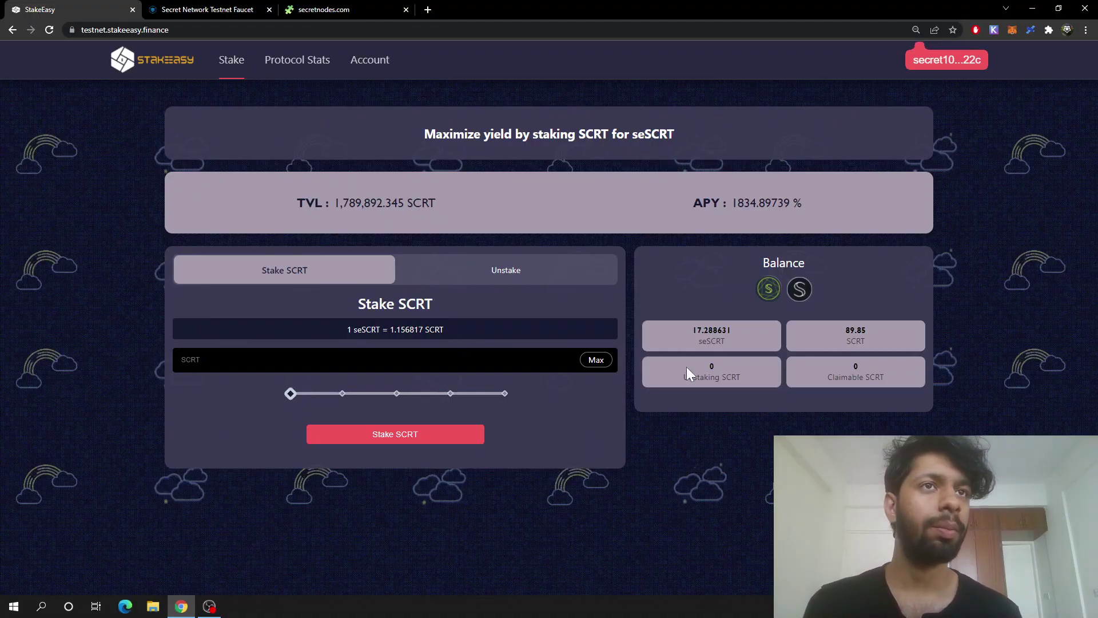
drag(690, 331, 726, 330)
click(734, 331)
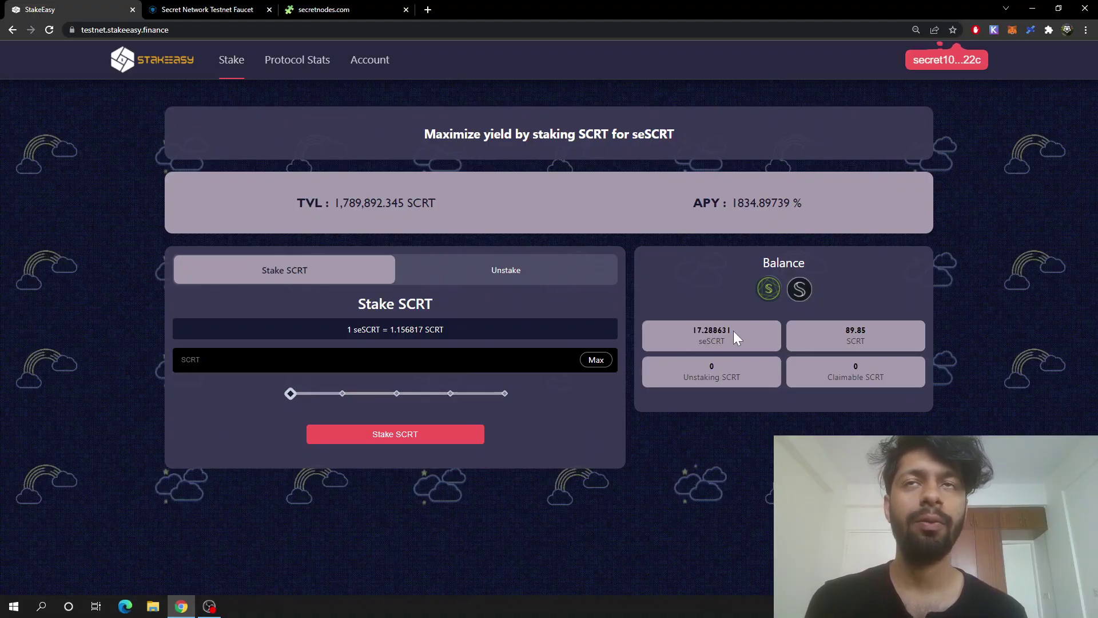
Review the contract info and validator stake amounts in the protocol stats, and check the account's unstaking and claimable amounts
click(300, 60)
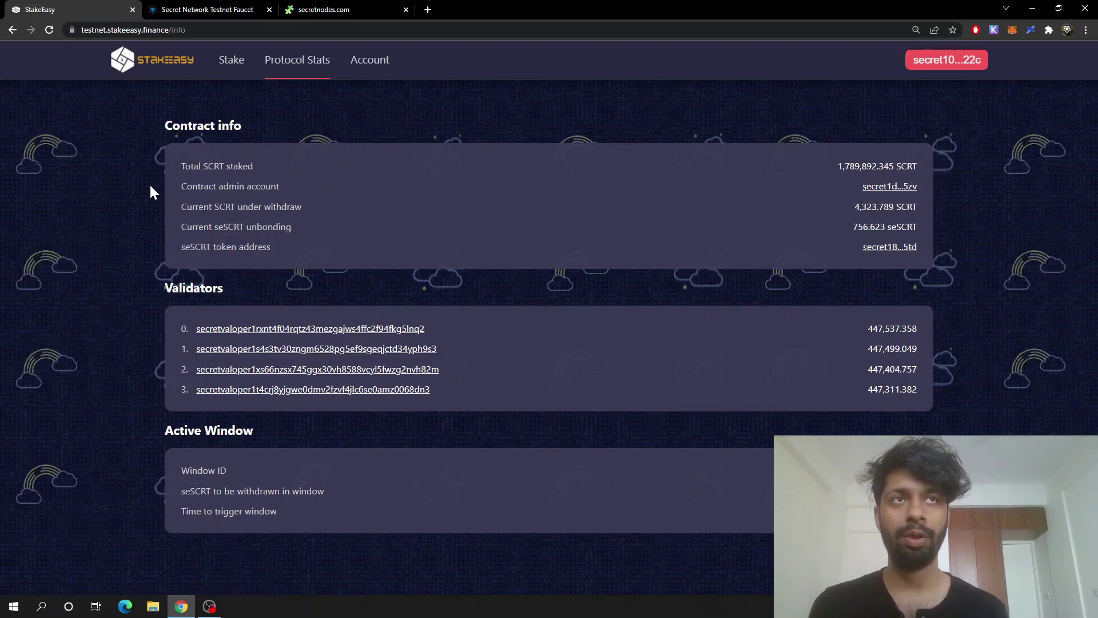
double_click(215, 167)
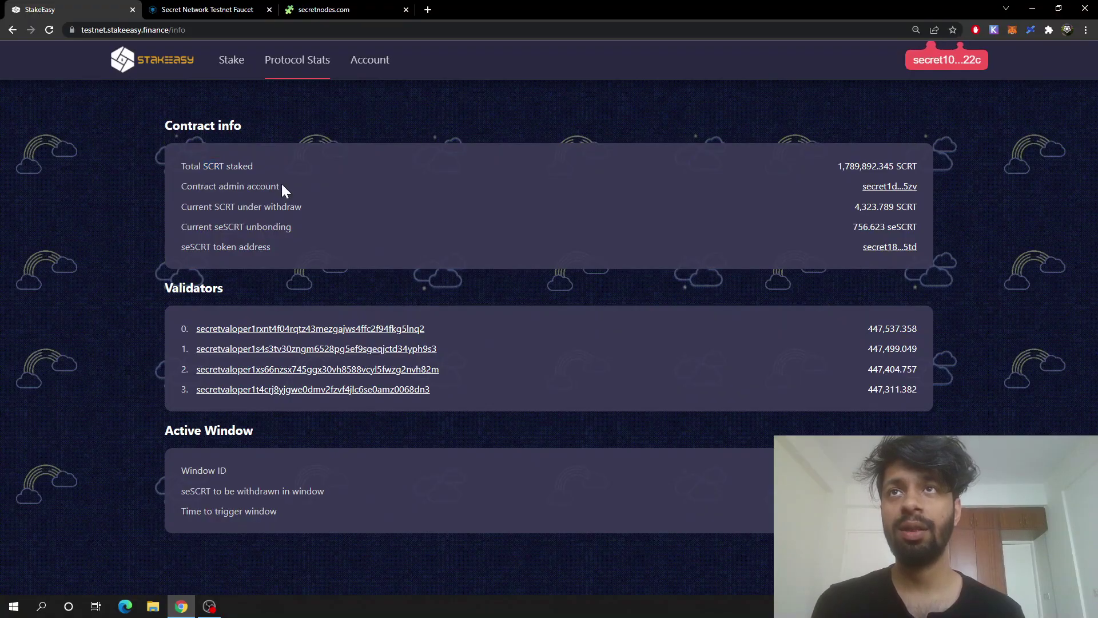
drag(280, 182, 179, 187)
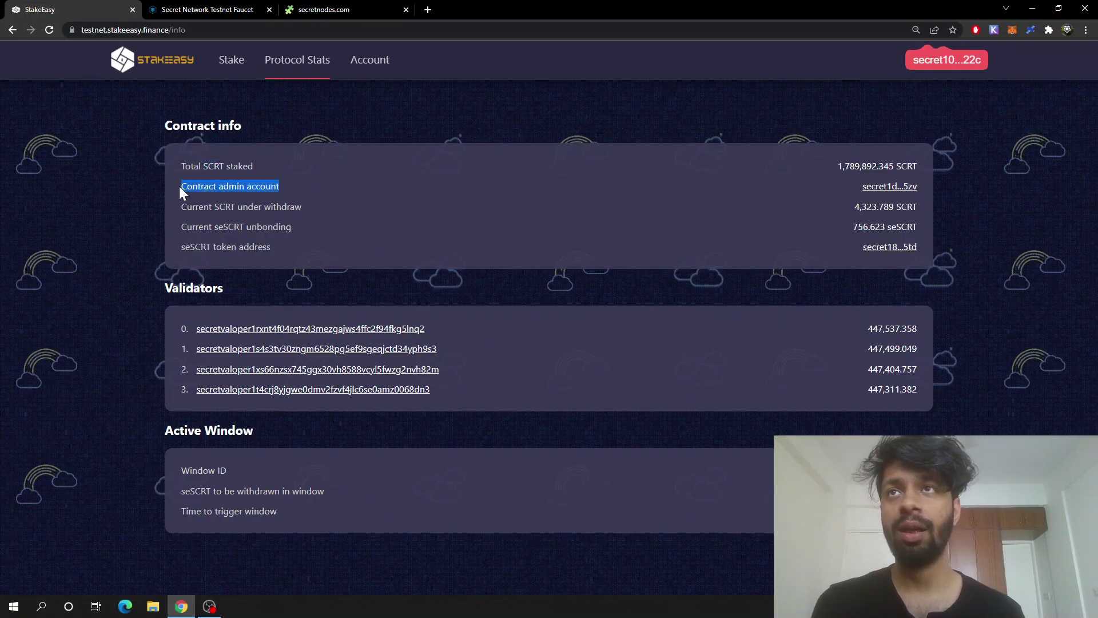
click(839, 187)
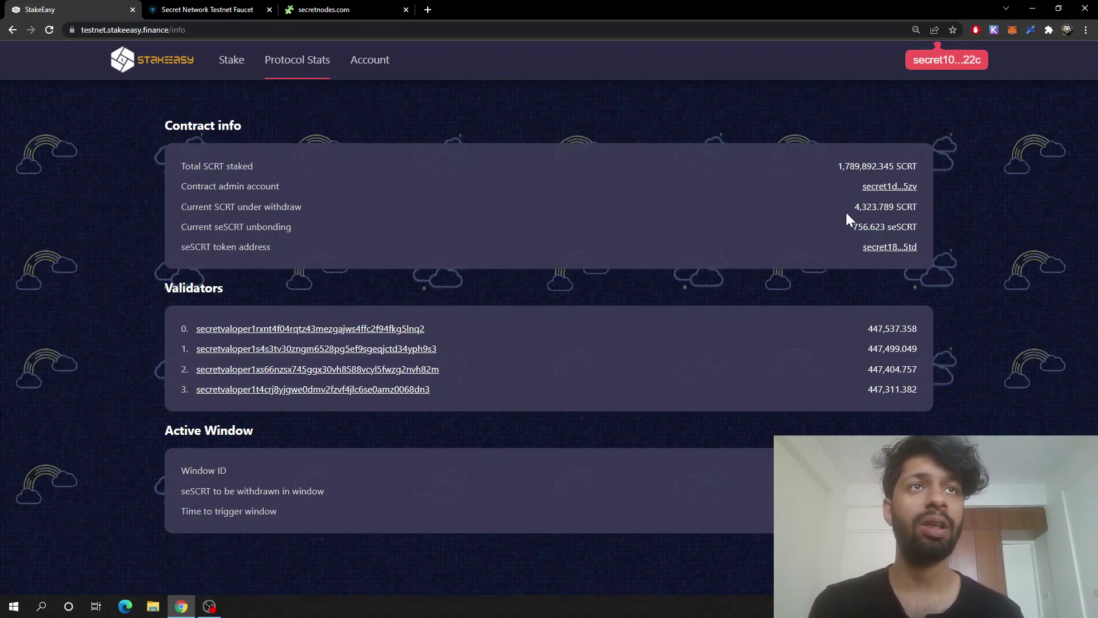
drag(853, 207, 912, 207)
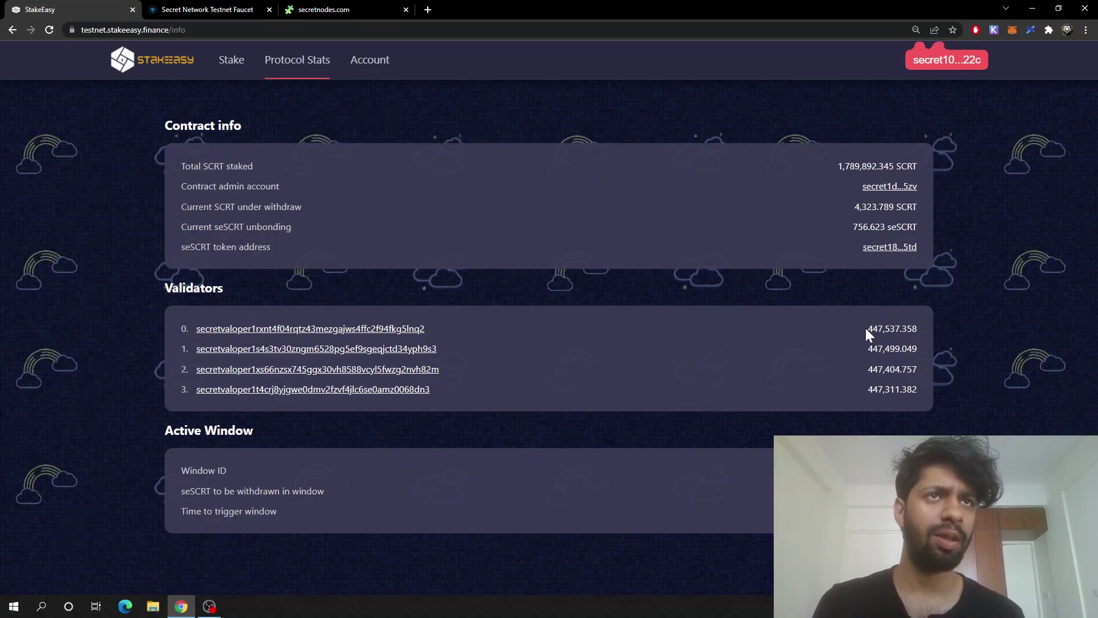
drag(868, 329, 918, 324)
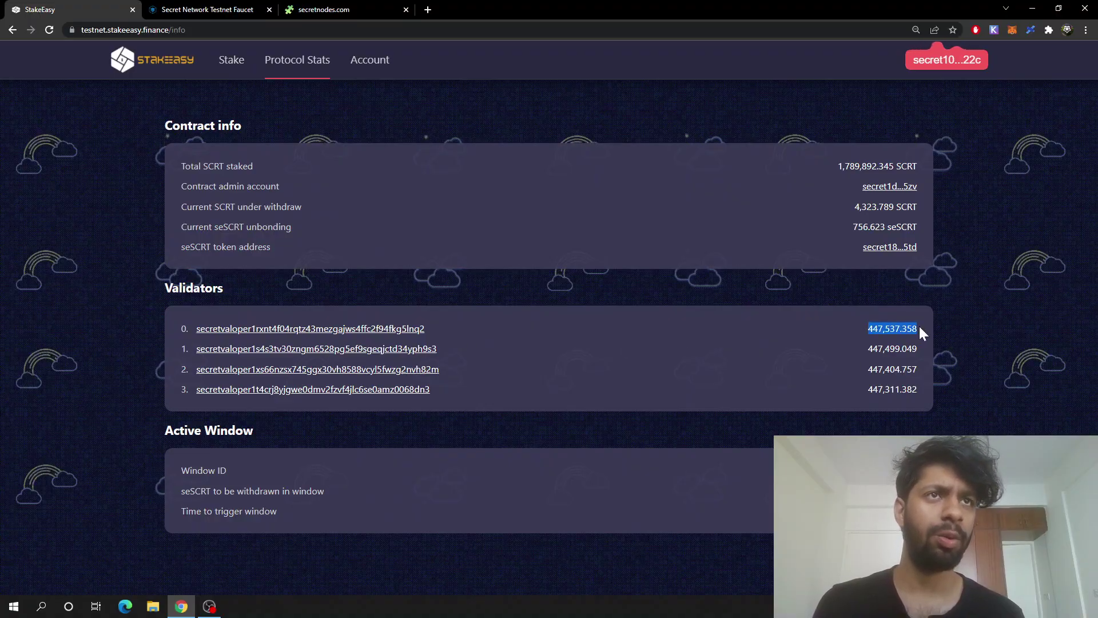
click(865, 350)
drag(865, 351, 922, 345)
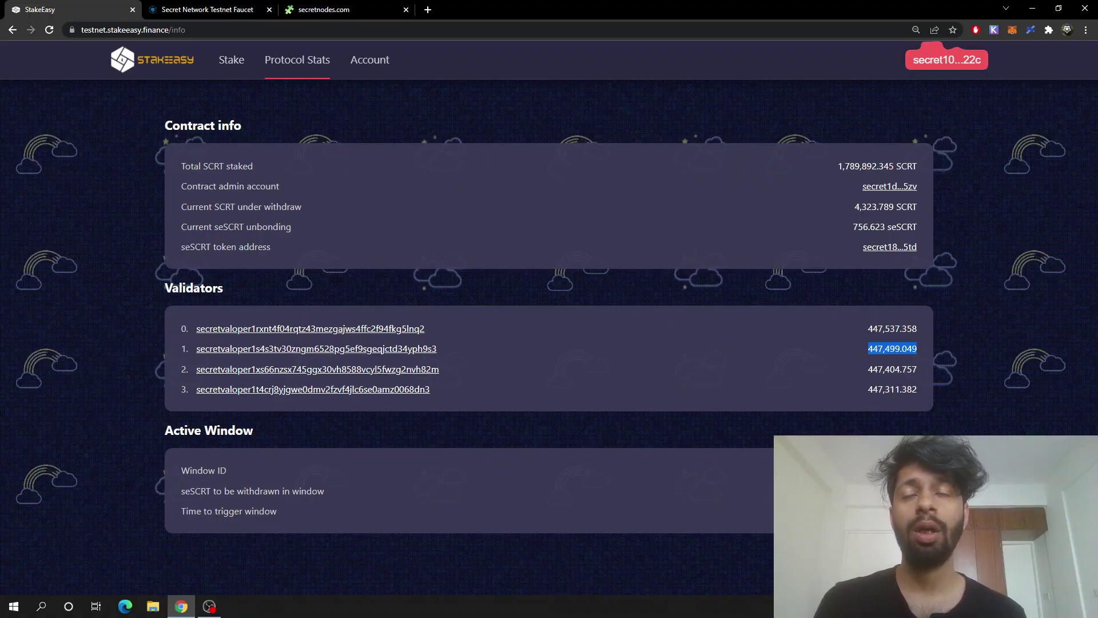
click(715, 374)
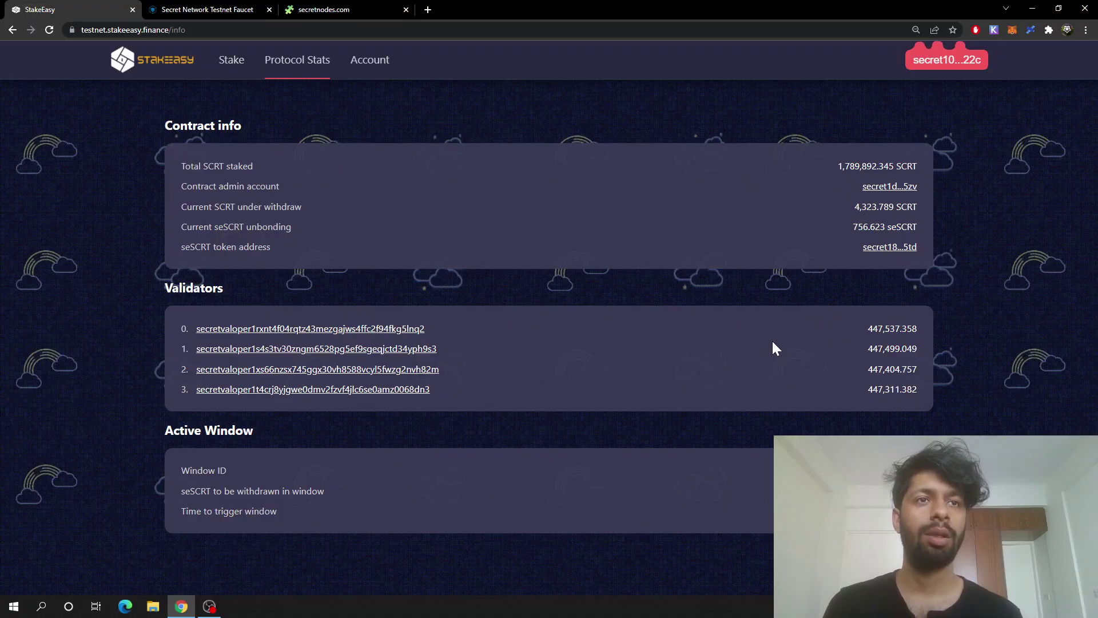
click(371, 64)
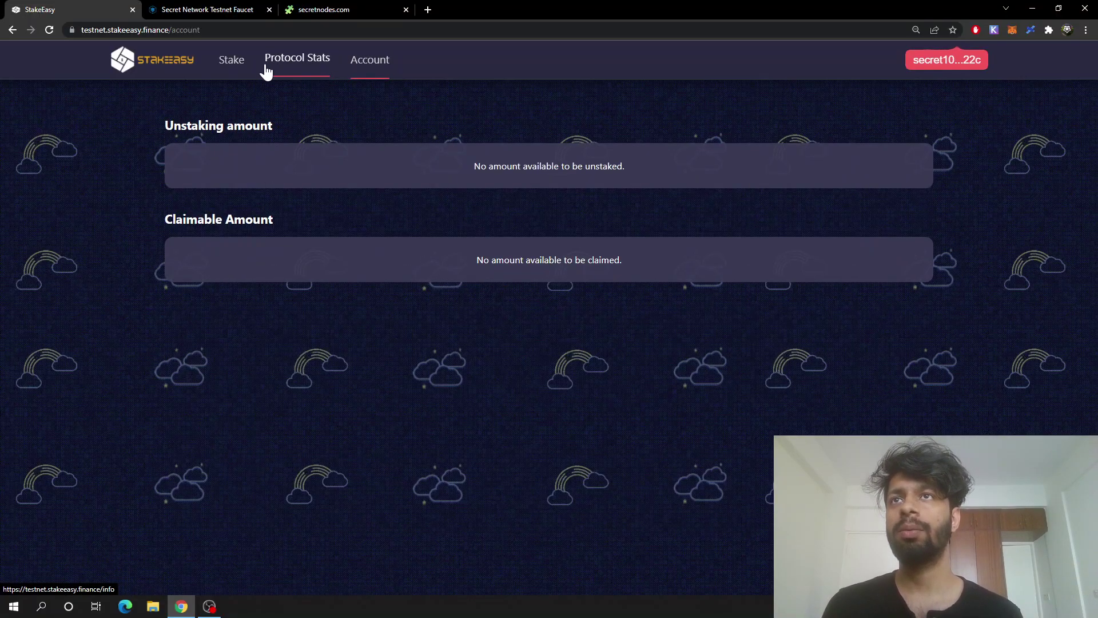
Unstake the full balance of 17.288631 seSCRT from the staking page and approve the transaction in the Keplr wallet
click(237, 68)
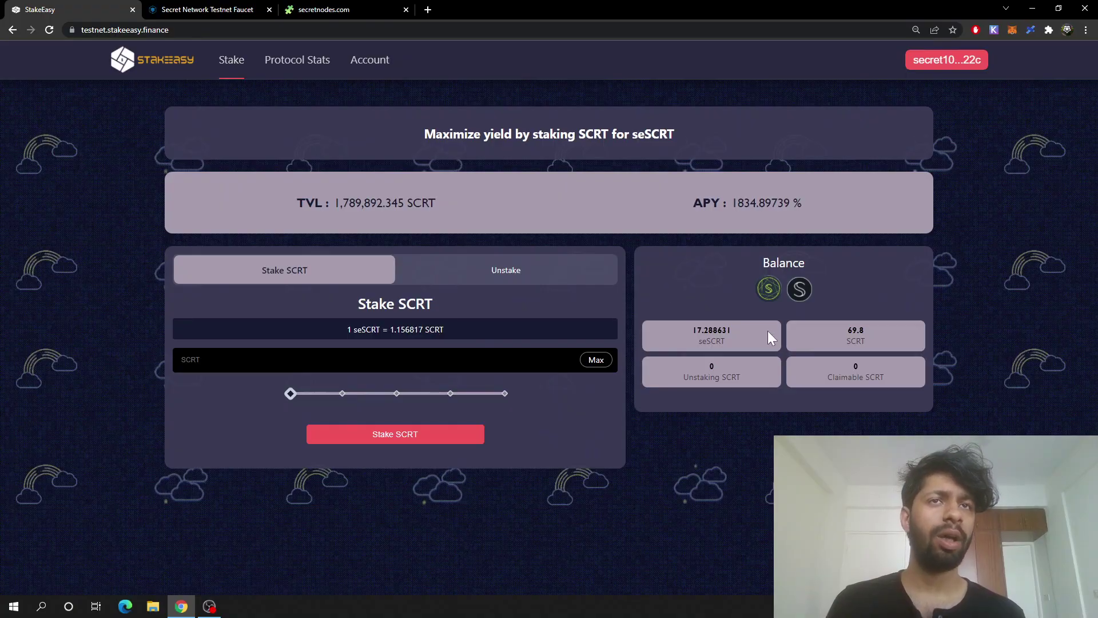
drag(739, 329, 692, 336)
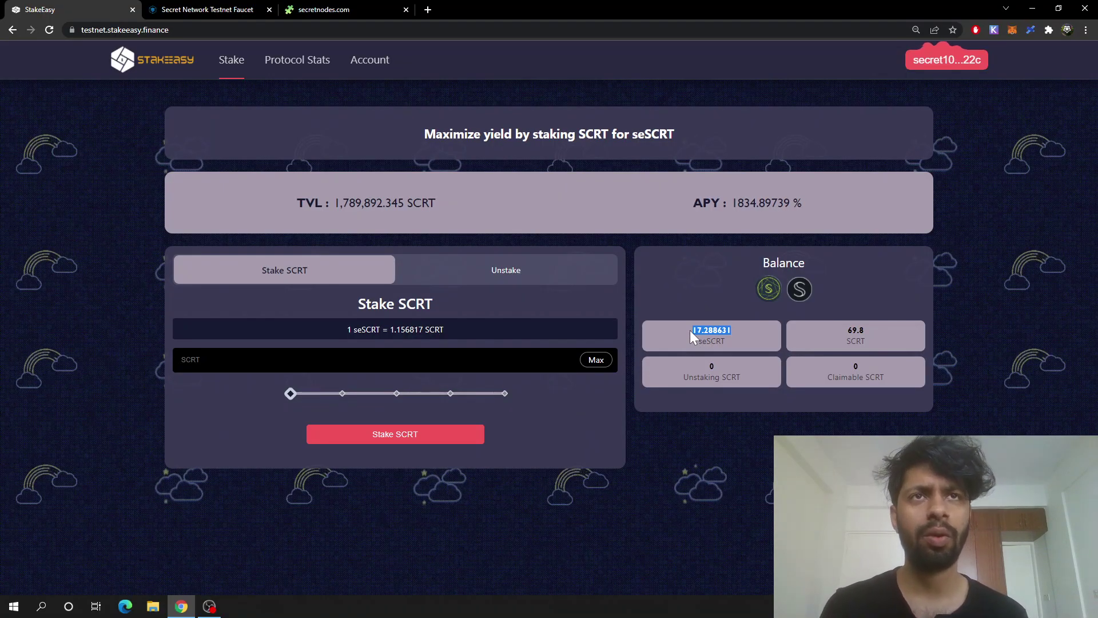
click(468, 280)
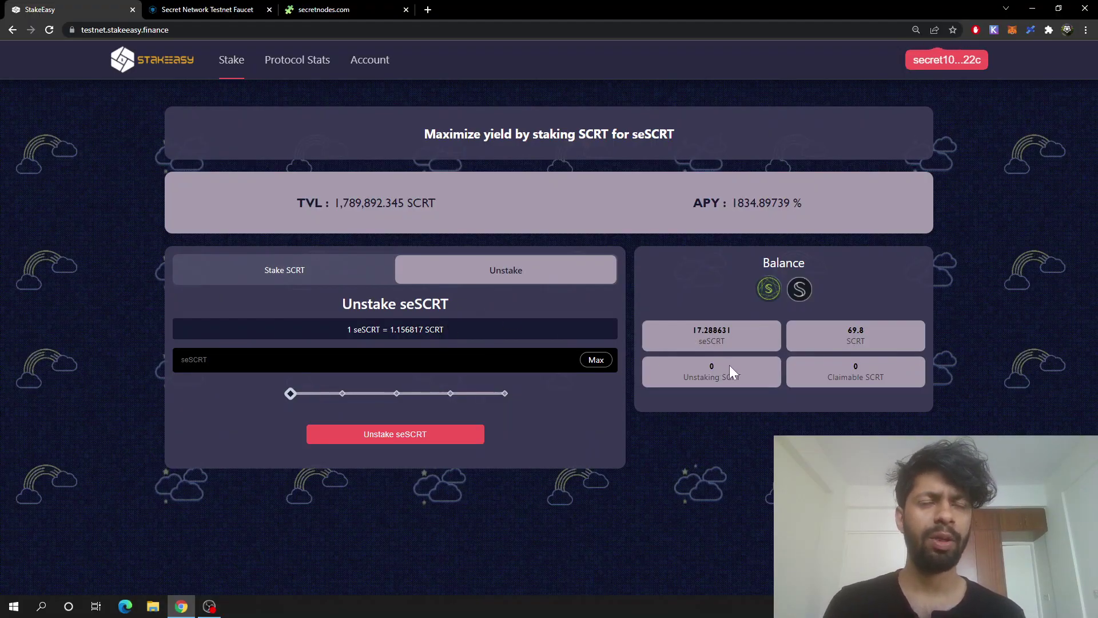
drag(736, 331, 691, 331)
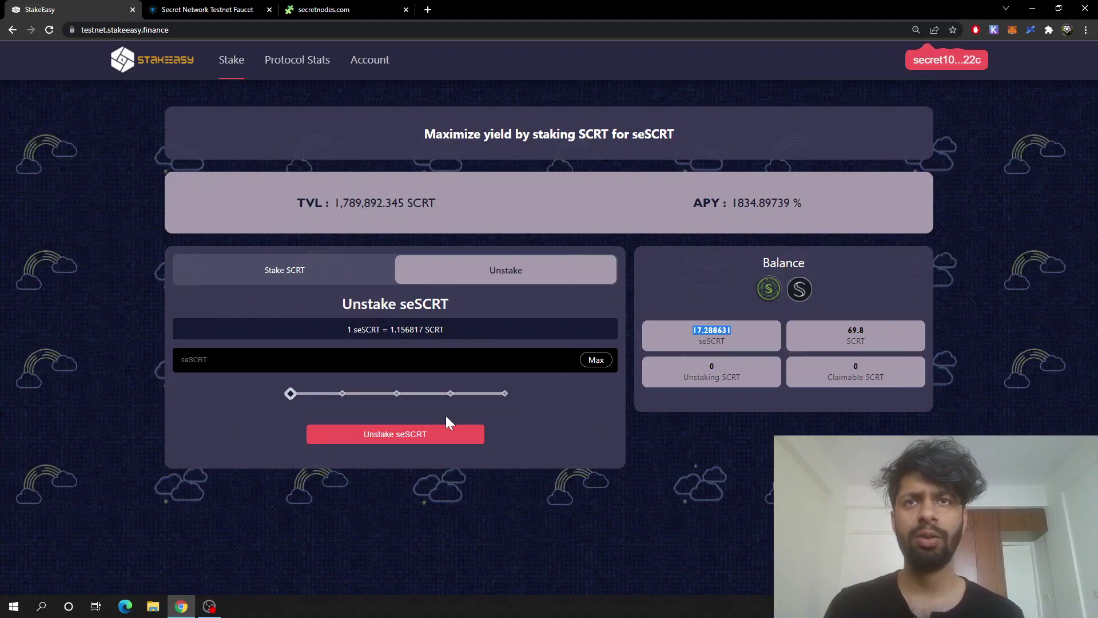
drag(290, 395, 506, 394)
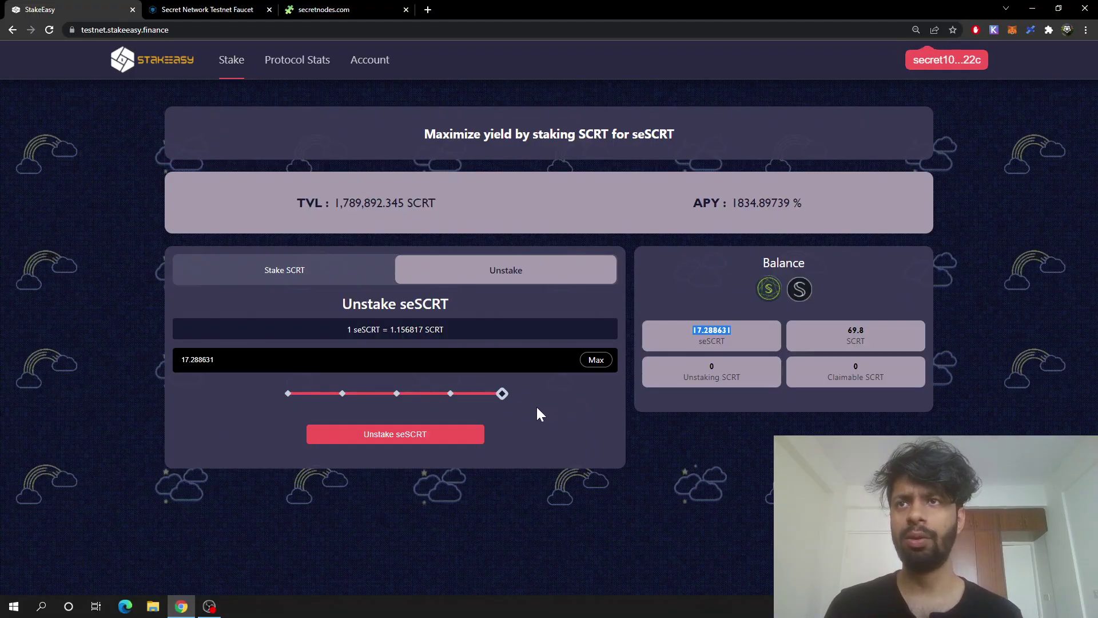
click(416, 440)
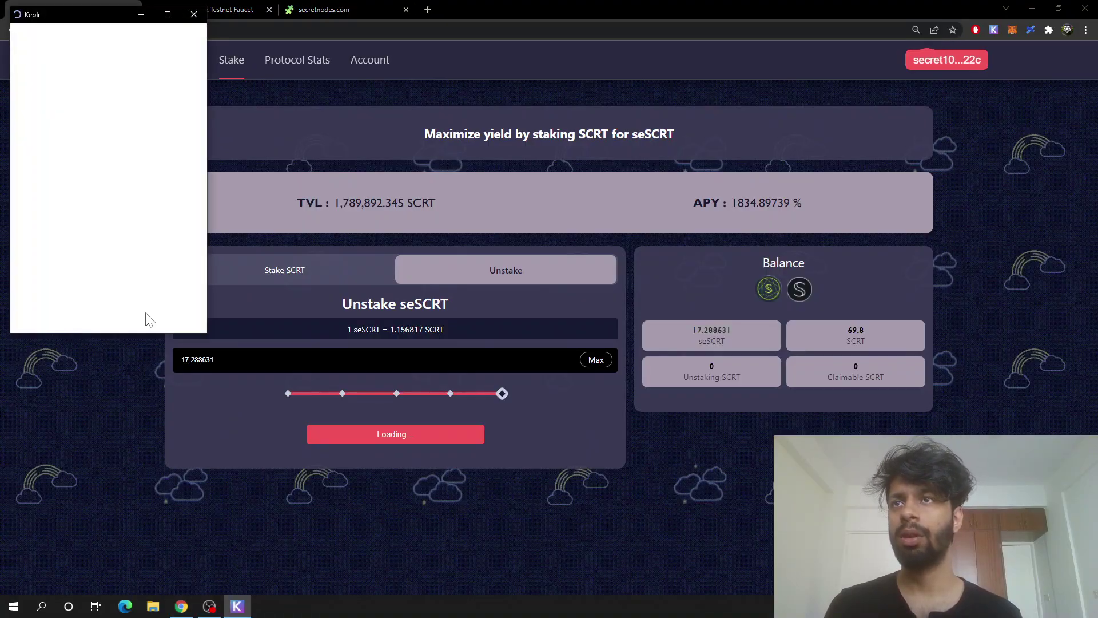
click(172, 338)
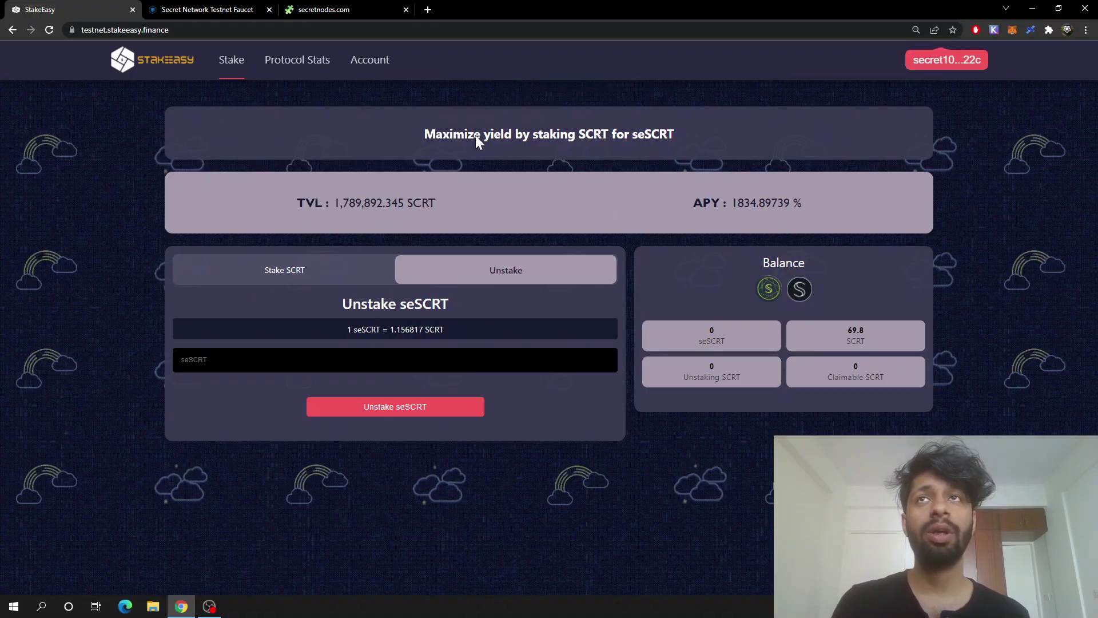
Refresh the protocol stats to review the contract and validator amounts, and check the account's unstaking and claimable amounts
click(316, 68)
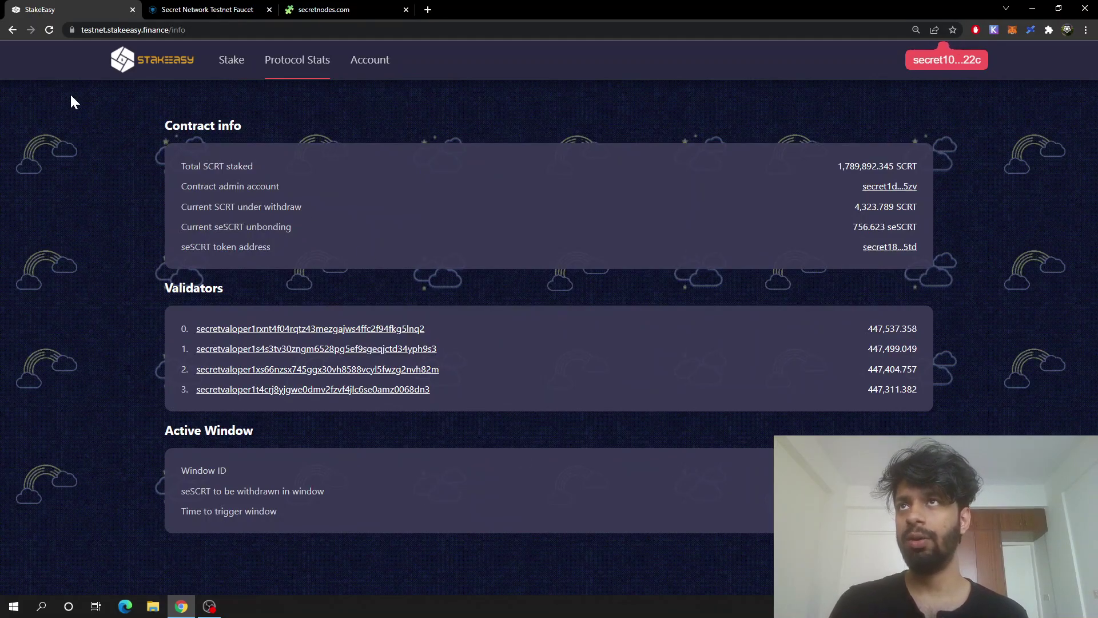
click(49, 30)
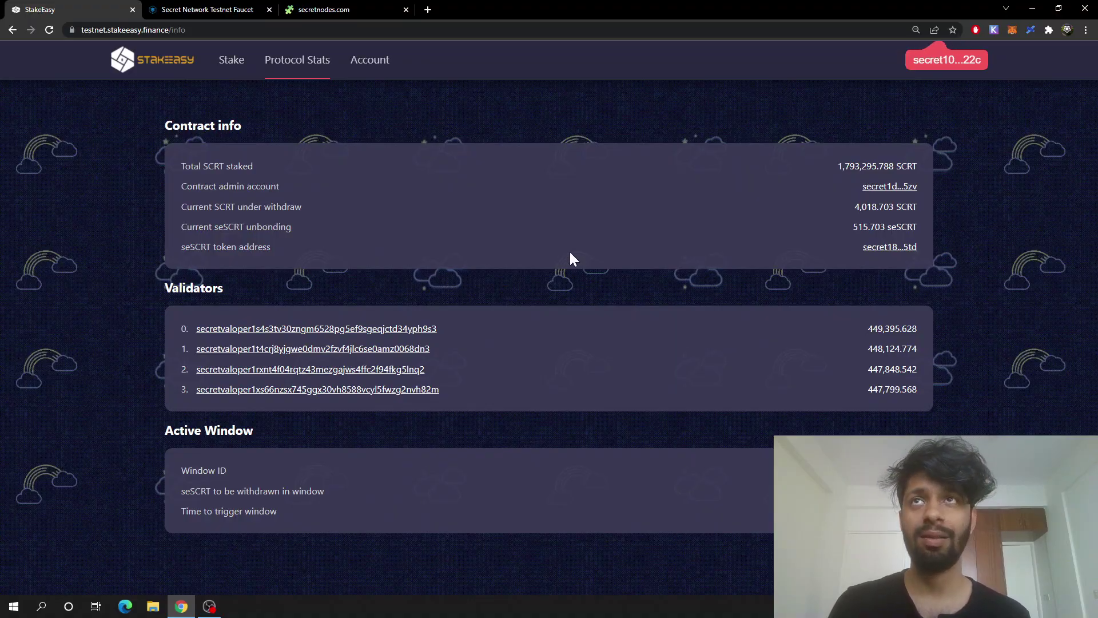
click(371, 63)
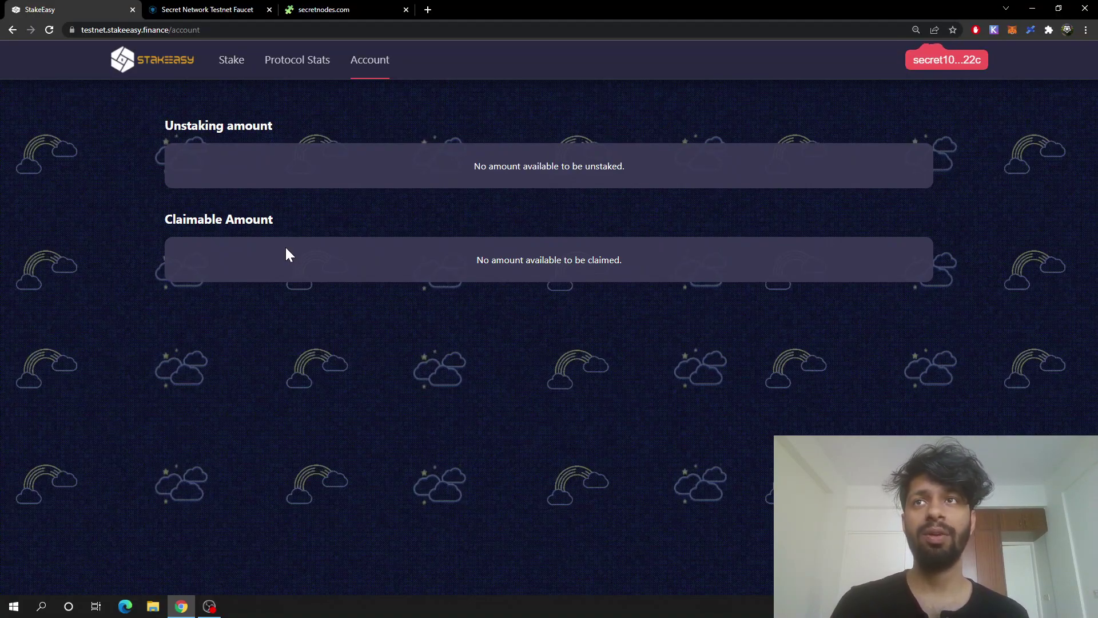
click(295, 68)
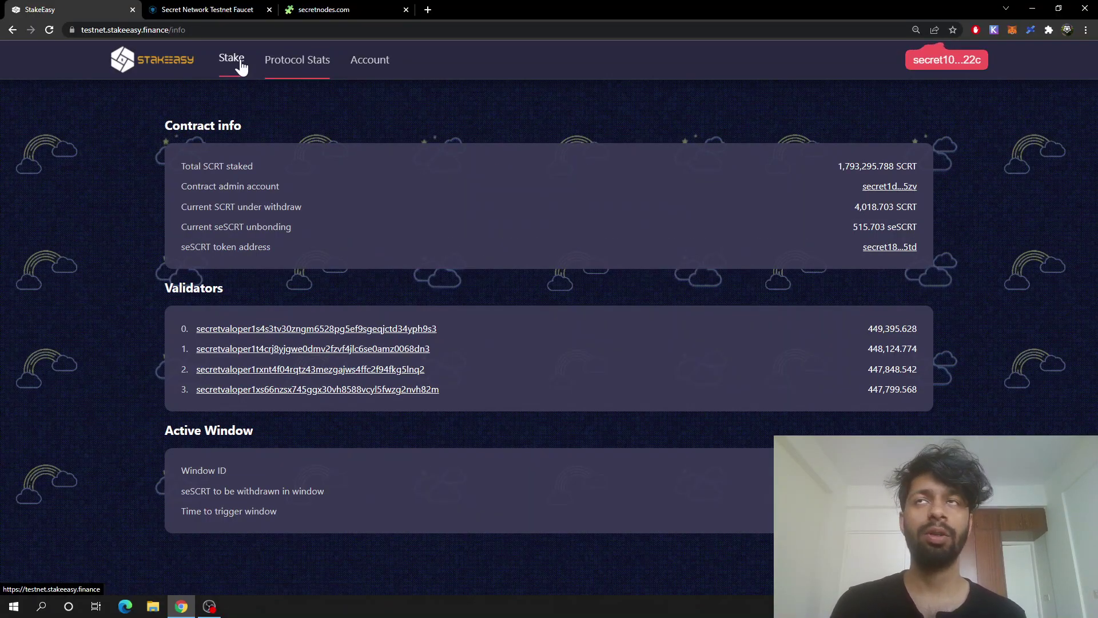
Check the available SCRT balance on the staking page, and reload the protocol stats
click(239, 64)
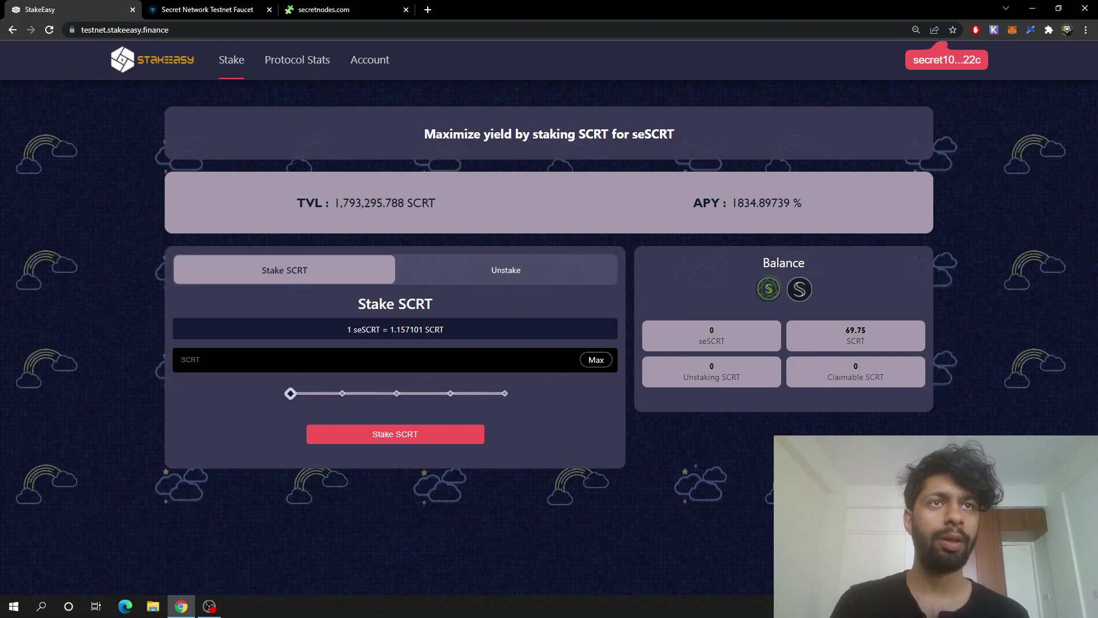
drag(845, 331, 866, 333)
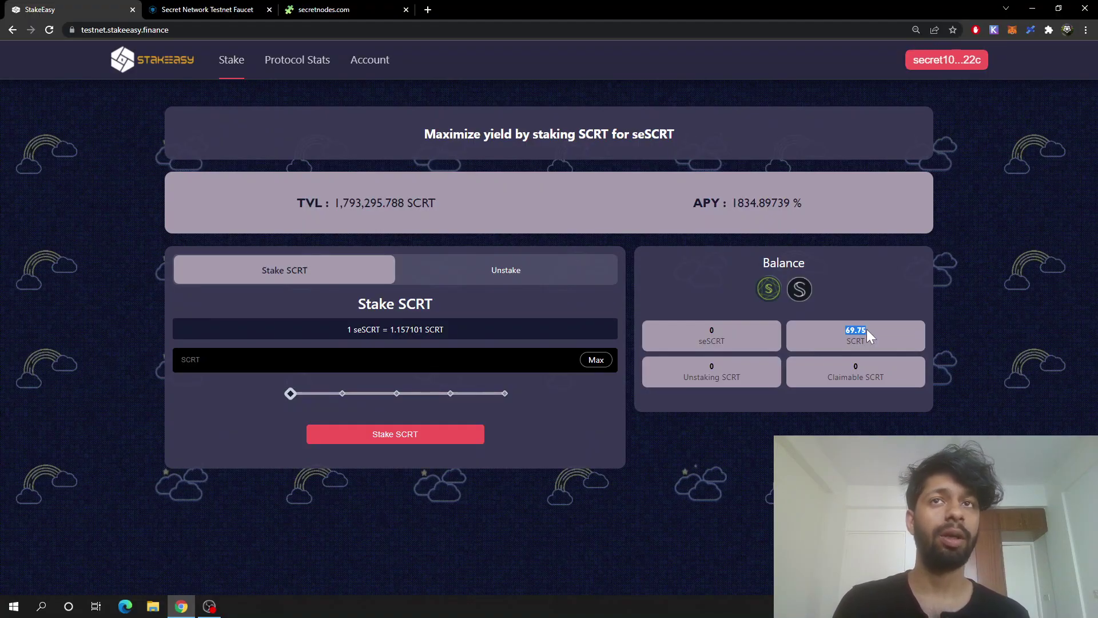
click(299, 64)
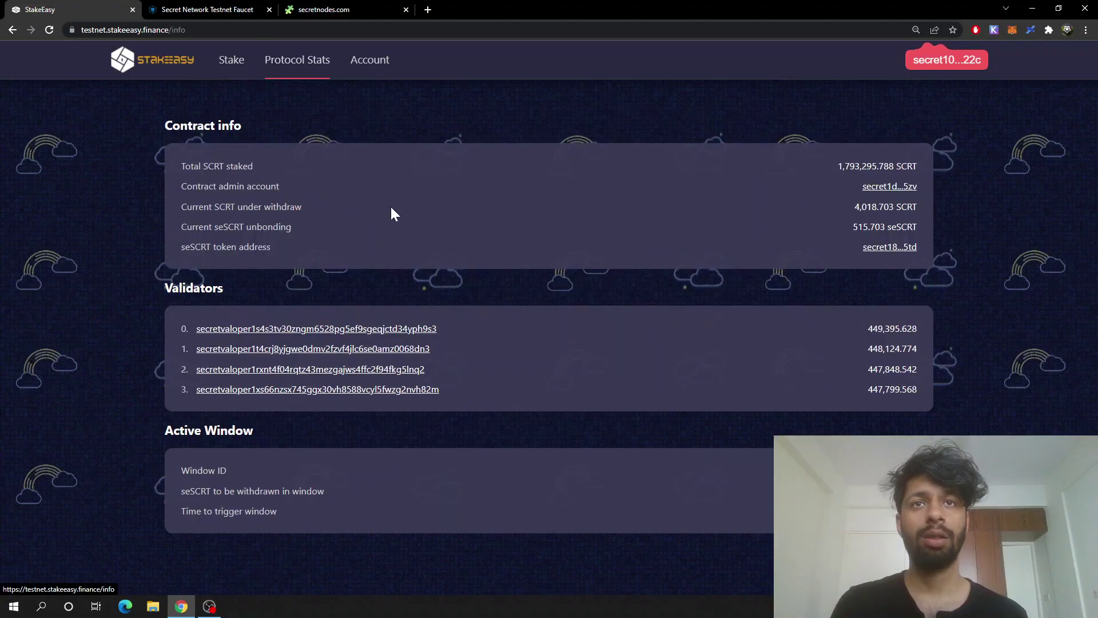
click(50, 31)
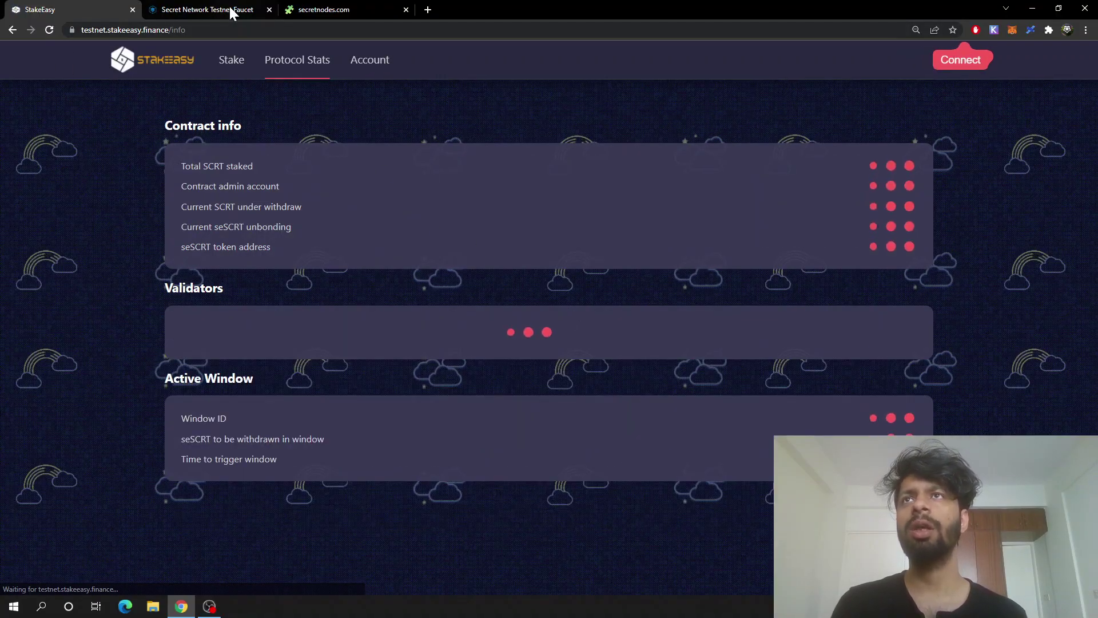
In the Secret Network testnet faucet, pass the robot check and request tokens for the wallet address copied from Keplr
click(229, 8)
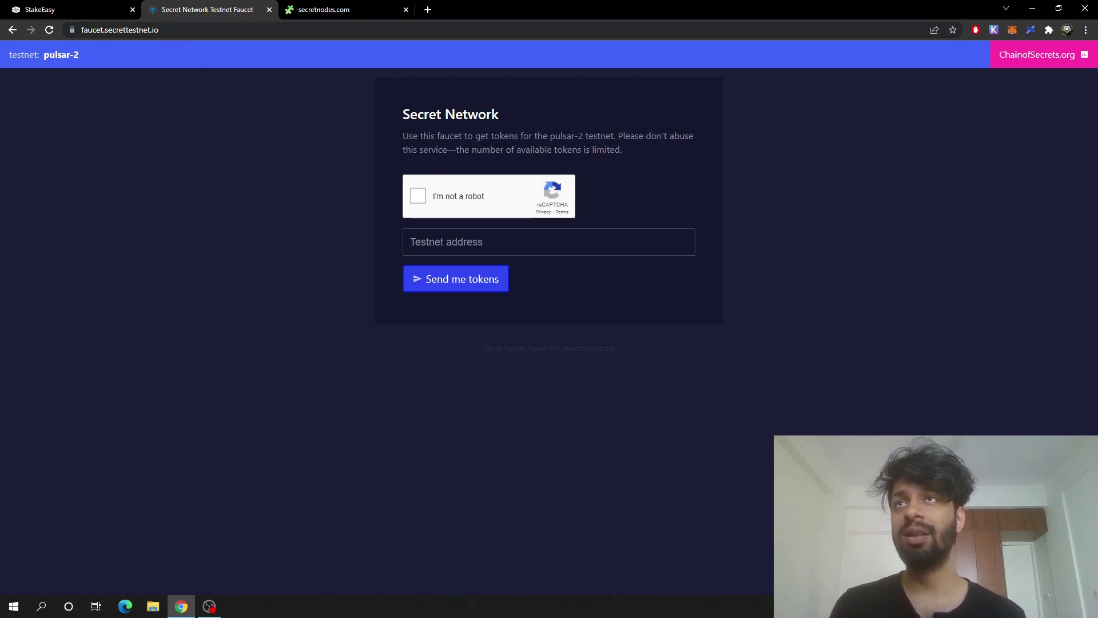
key(ctrl+l)
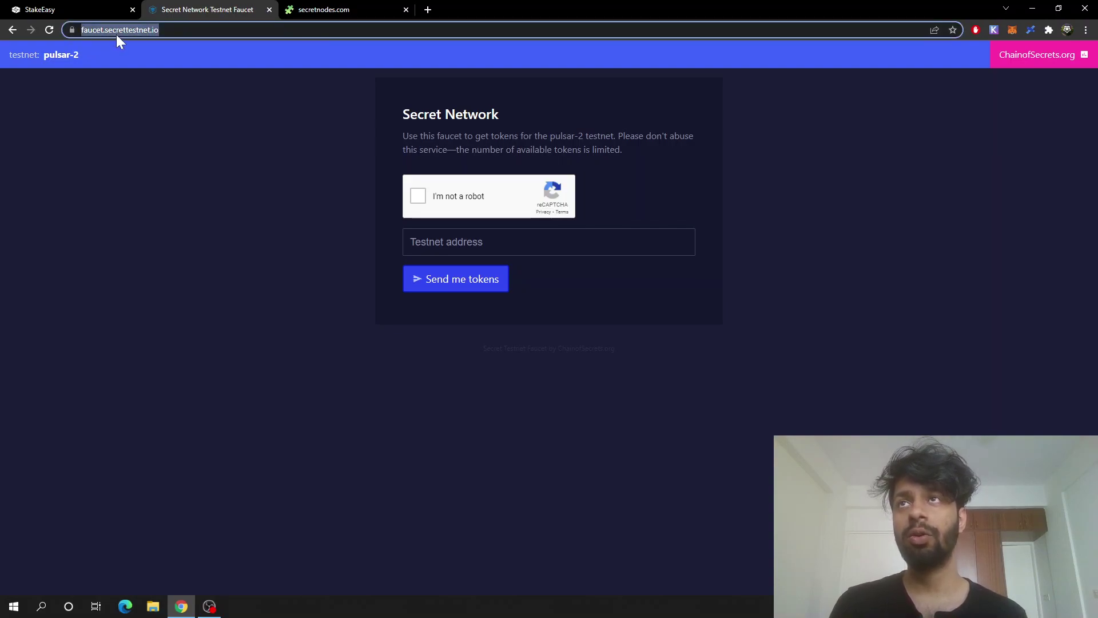
key(End)
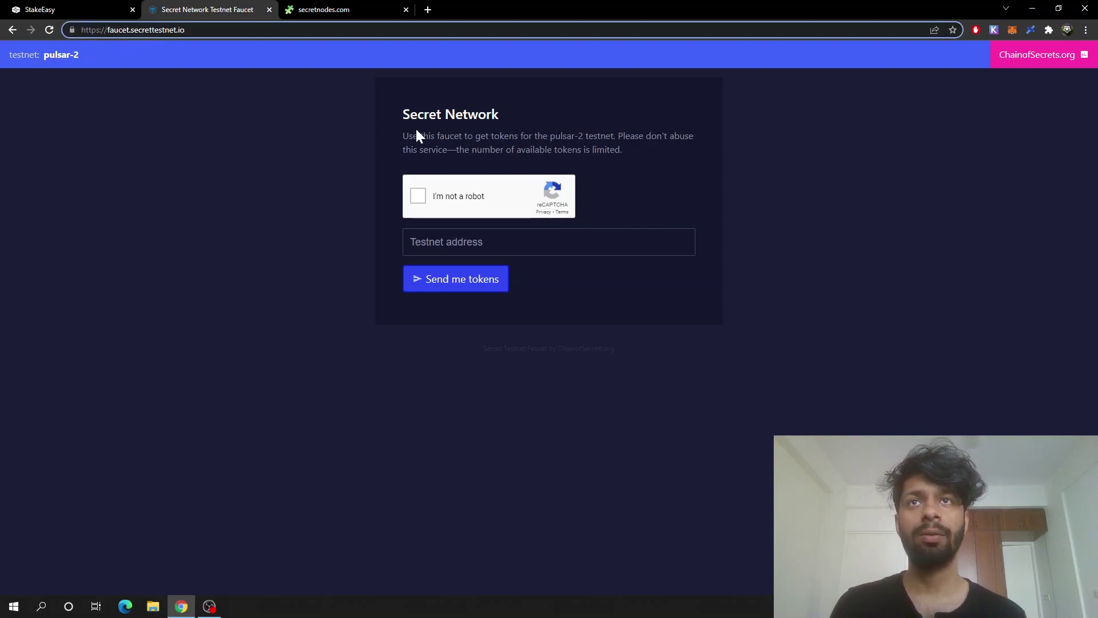
click(421, 204)
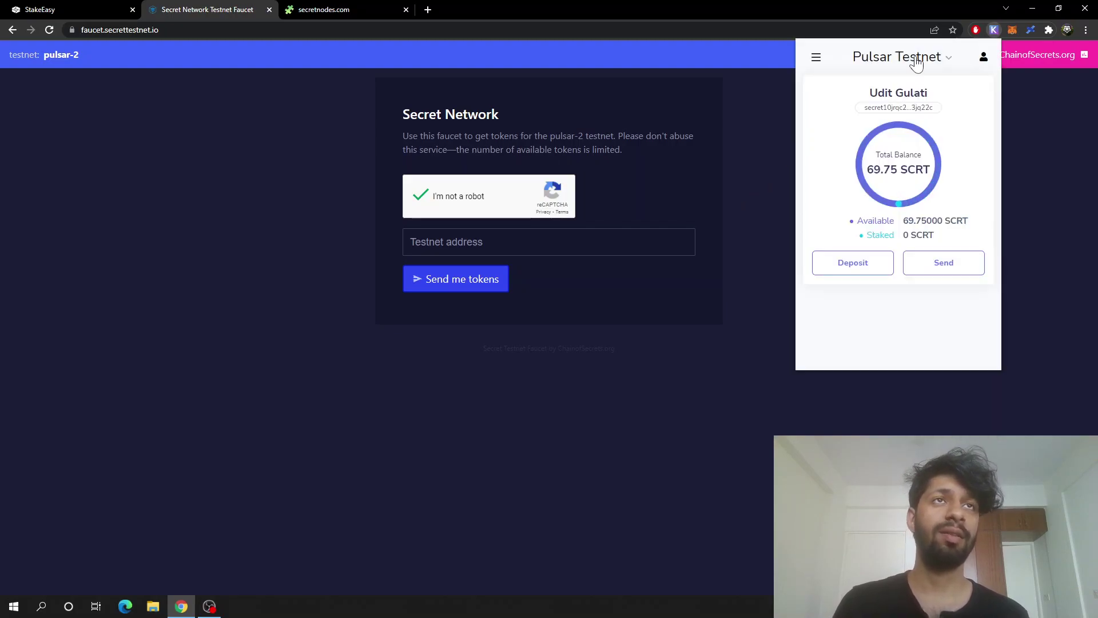
click(908, 109)
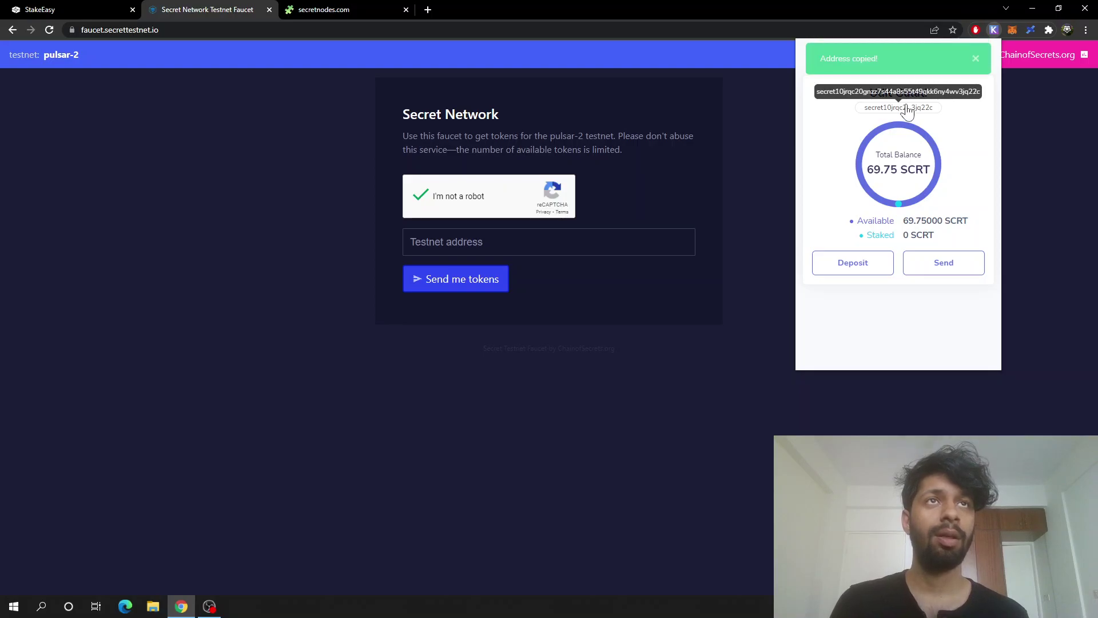
click(537, 242)
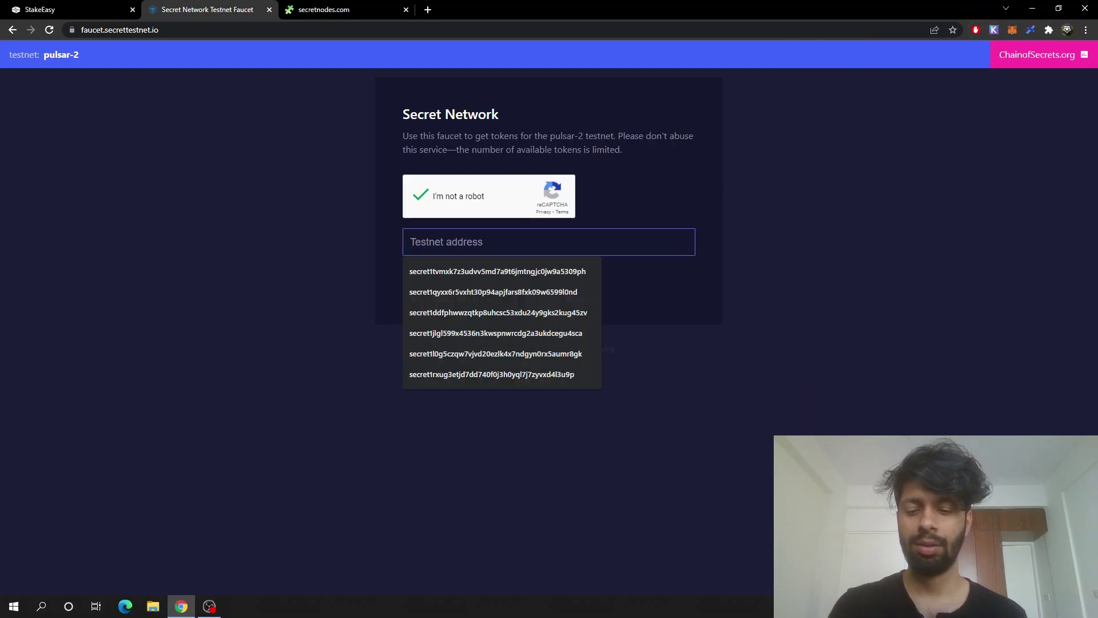
key(ctrl+v)
click(462, 282)
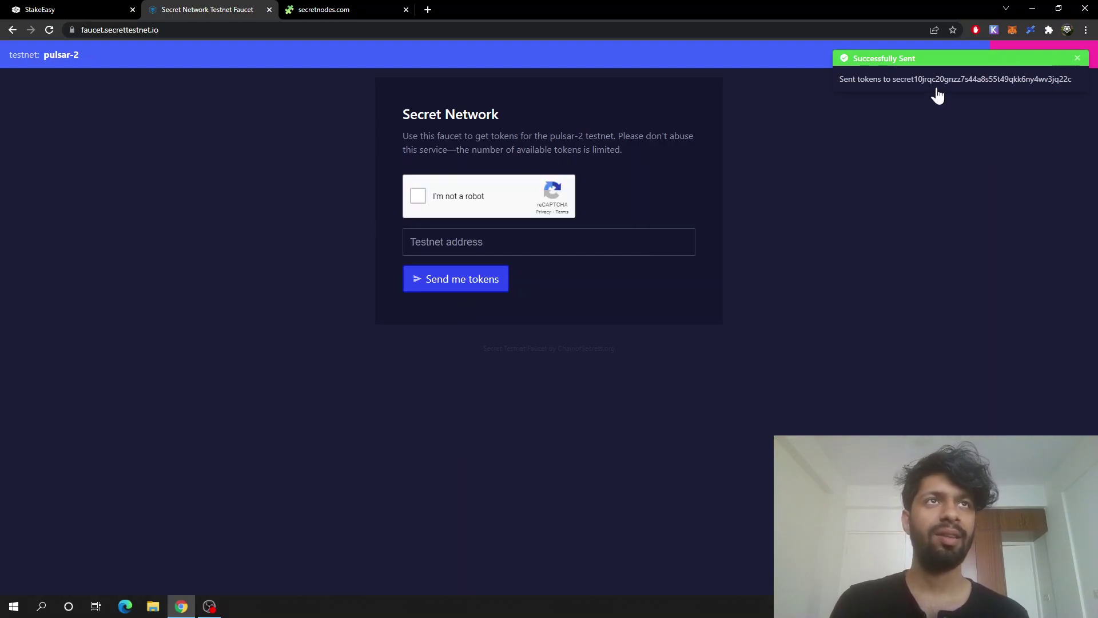
Check the total SCRT balance of the Pulsar Testnet account in the Keplr wallet
click(990, 33)
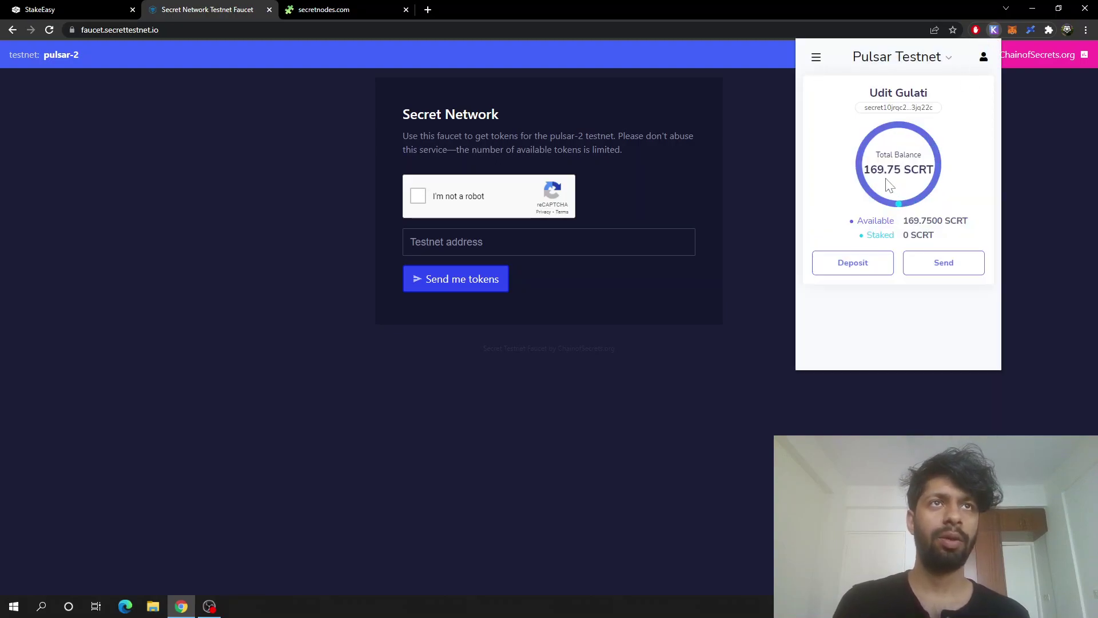
drag(864, 170, 934, 170)
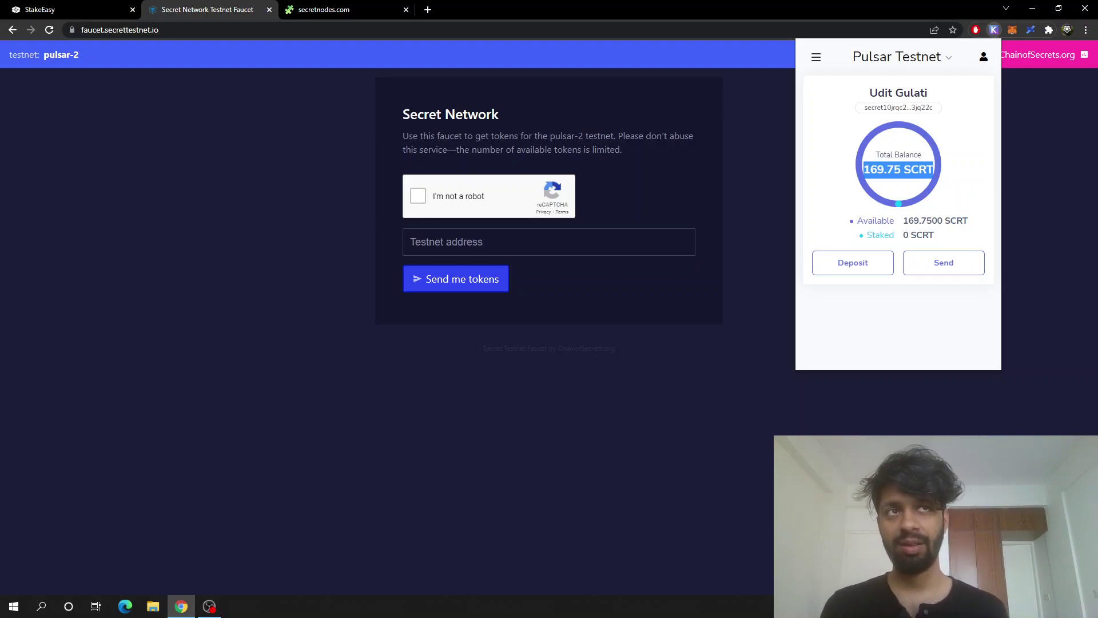
click(783, 235)
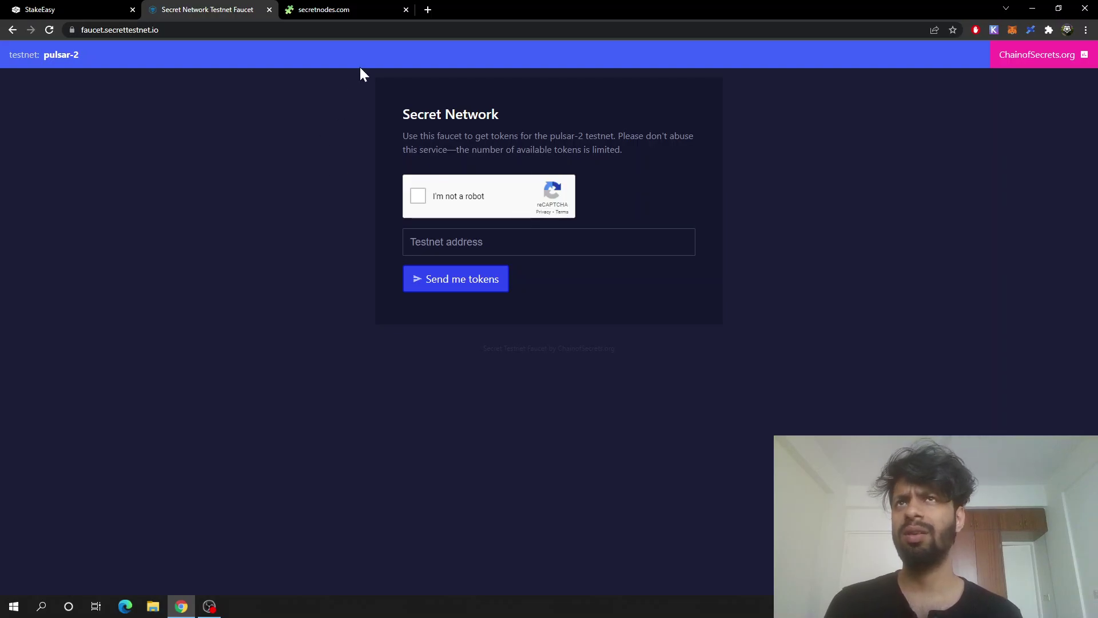
Examine the pulsar-2 contracts list on secretnodes.com alongside the faucet page and the Keplr wallet balance
click(351, 8)
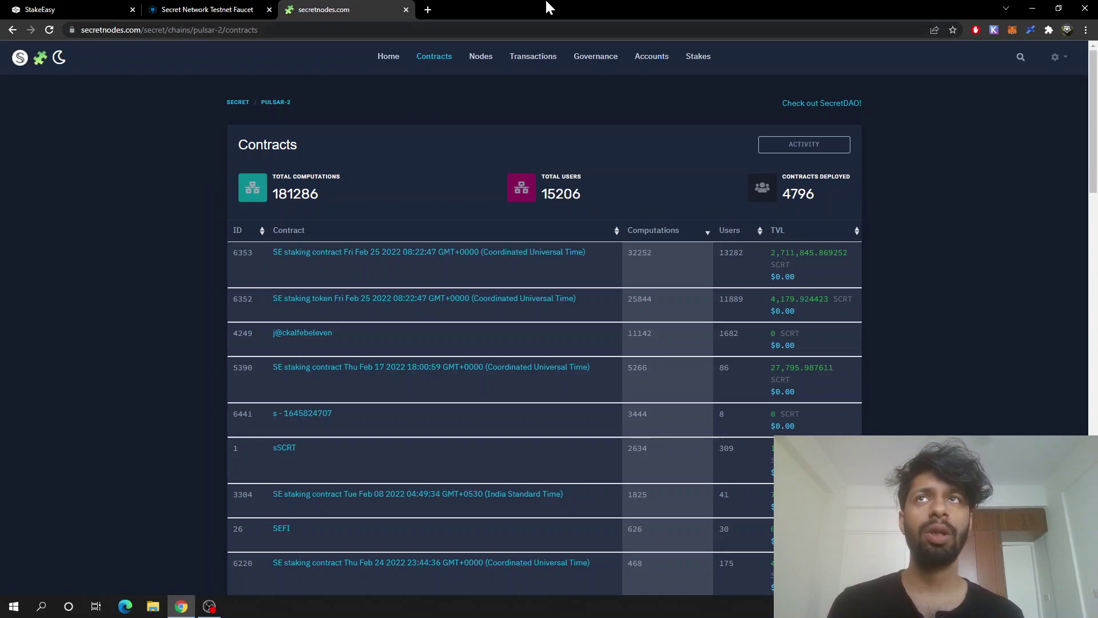
click(225, 7)
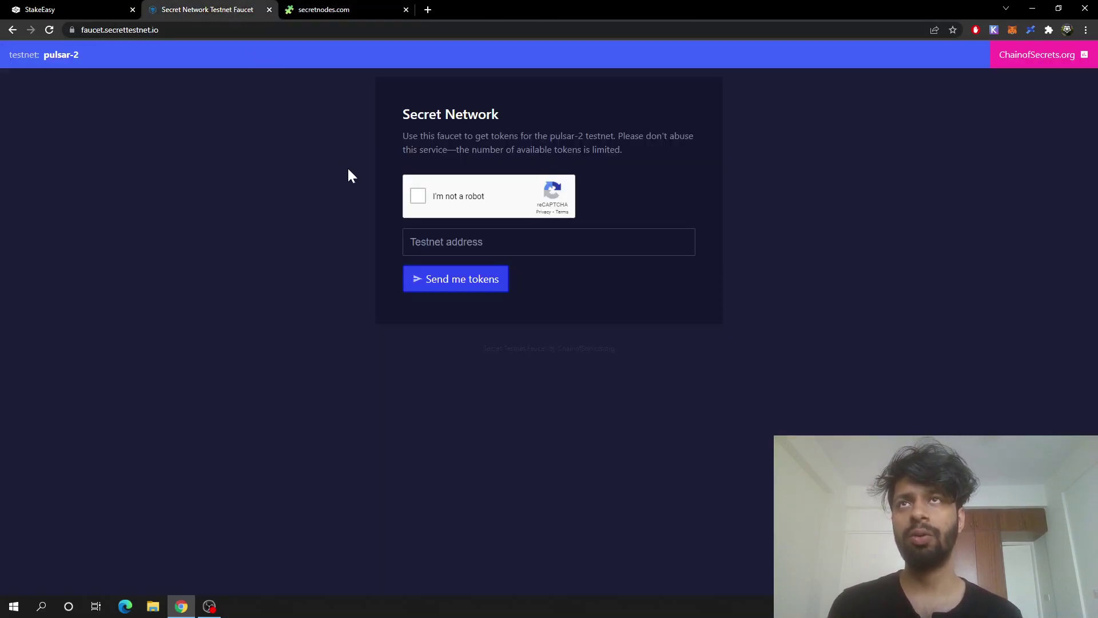
click(351, 7)
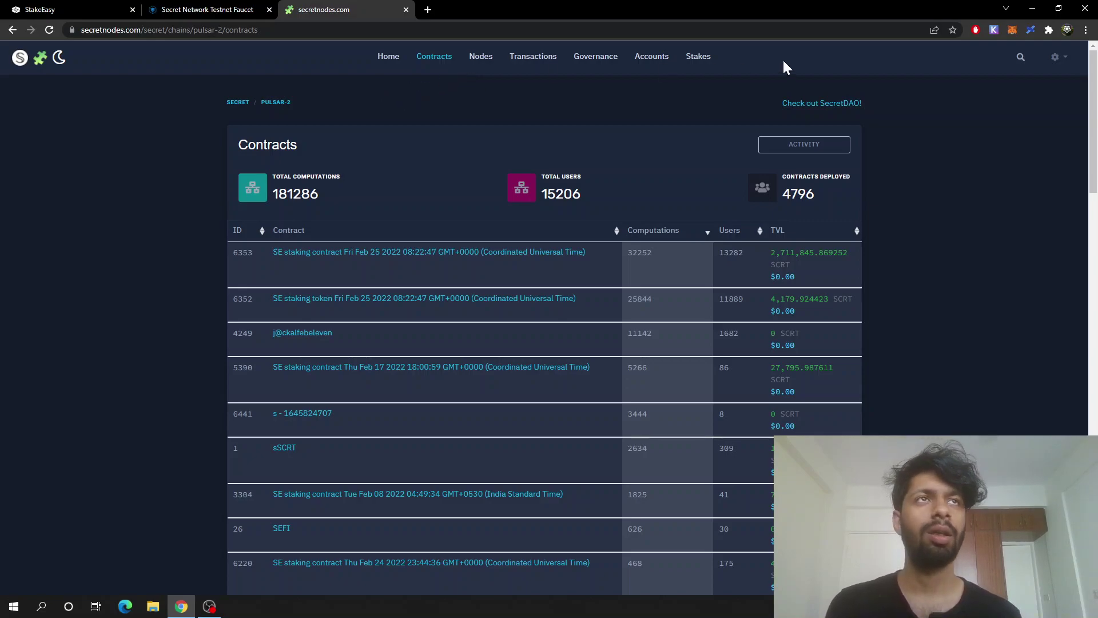
click(994, 31)
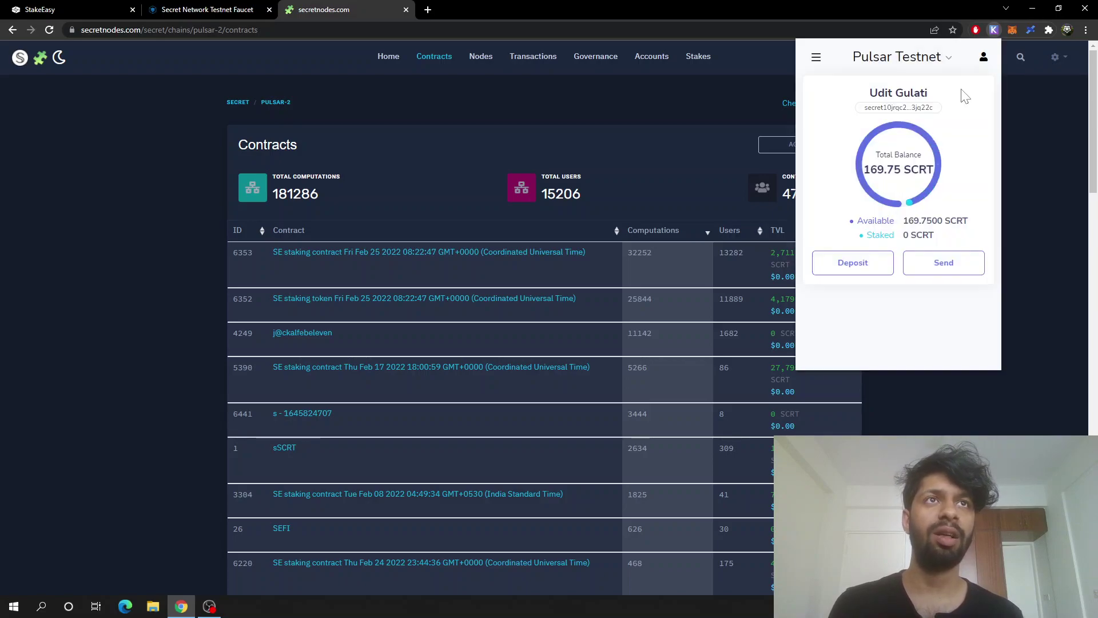
click(185, 166)
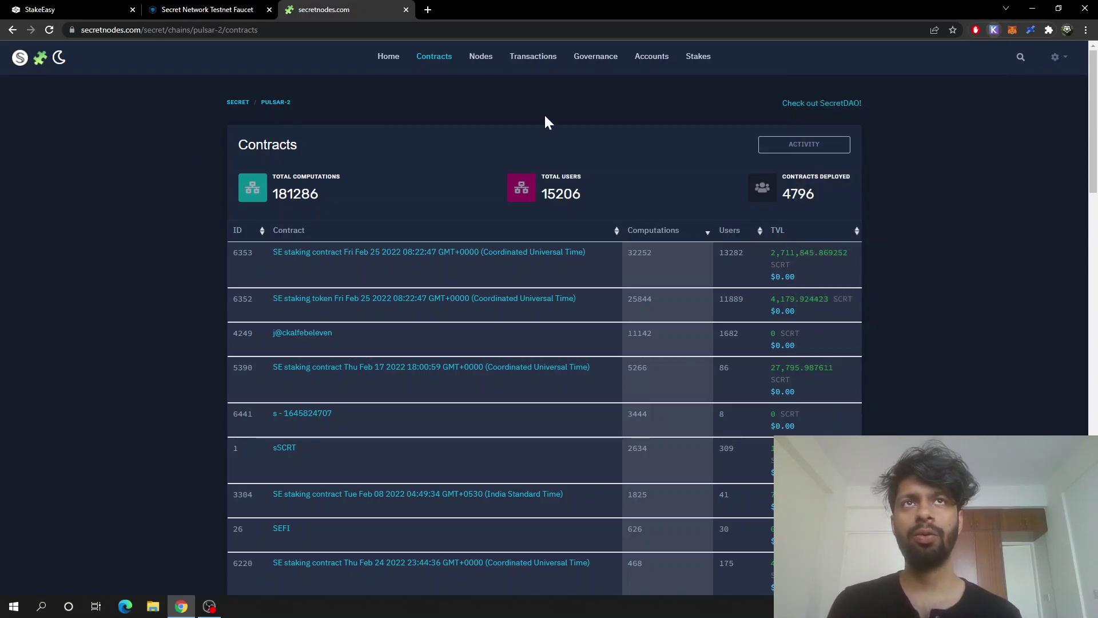
Look up the wallet's own account page in the secretnodes.com pulsar-2 explorer, using the address copied from Keplr
click(658, 59)
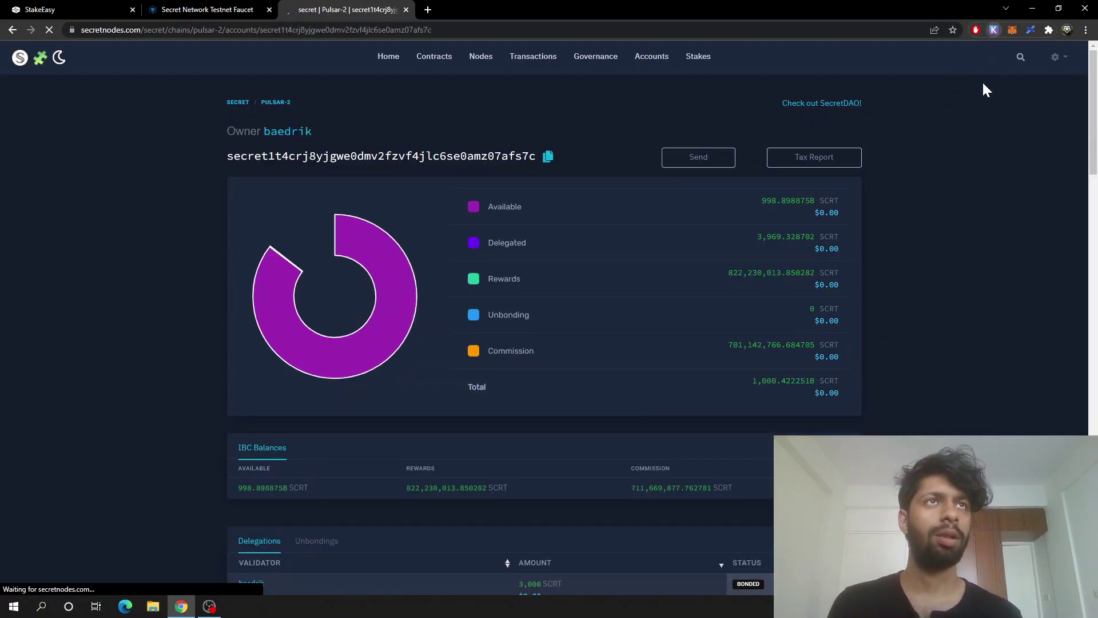
click(995, 29)
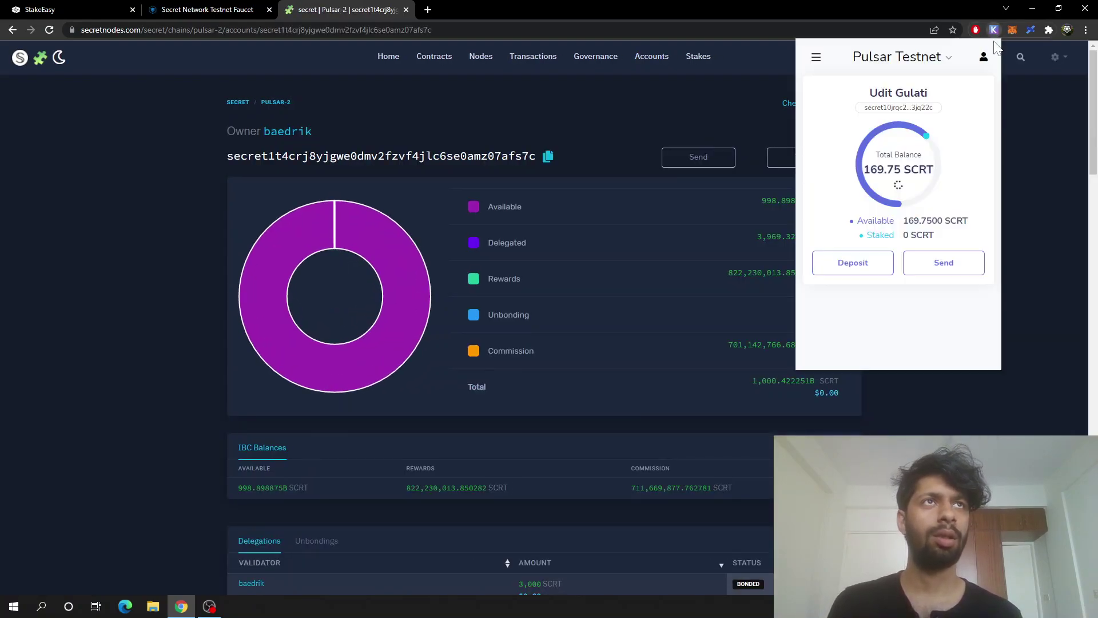
click(899, 107)
double_click(402, 26)
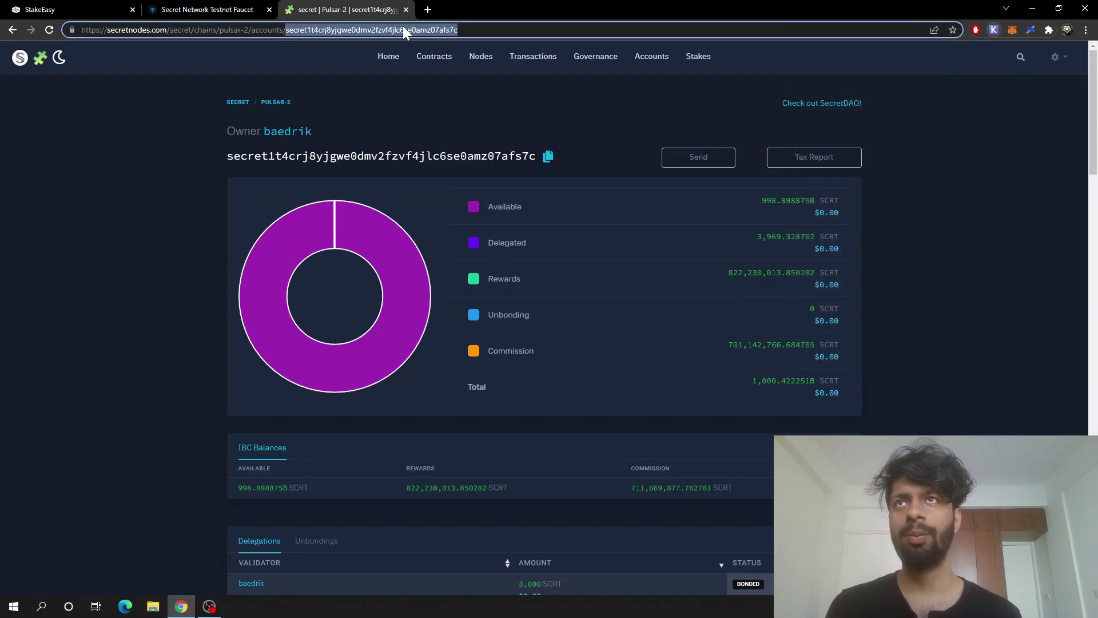
key(ctrl+v)
key(Return)
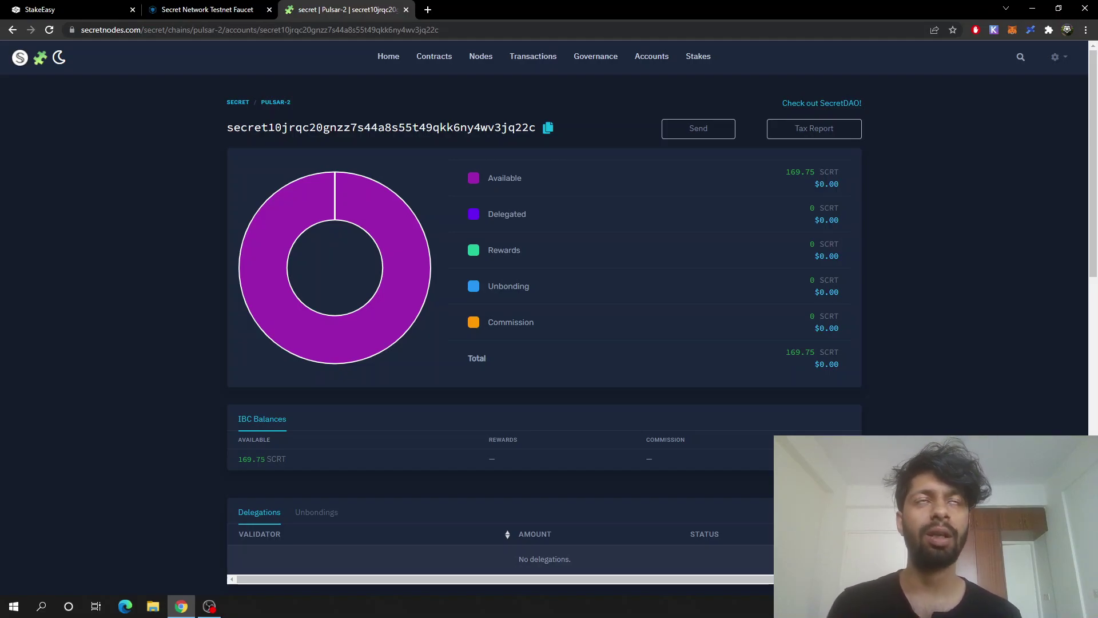
Return to the StakeEasy staking page and refresh it to examine the SCRT and unstaking balances
click(207, 11)
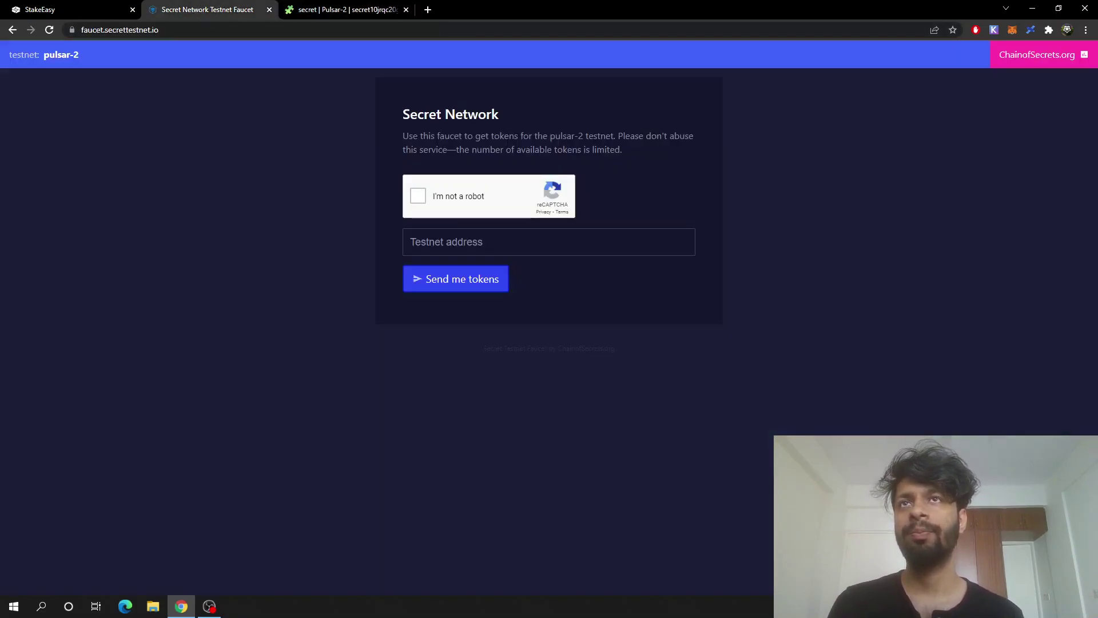
click(331, 10)
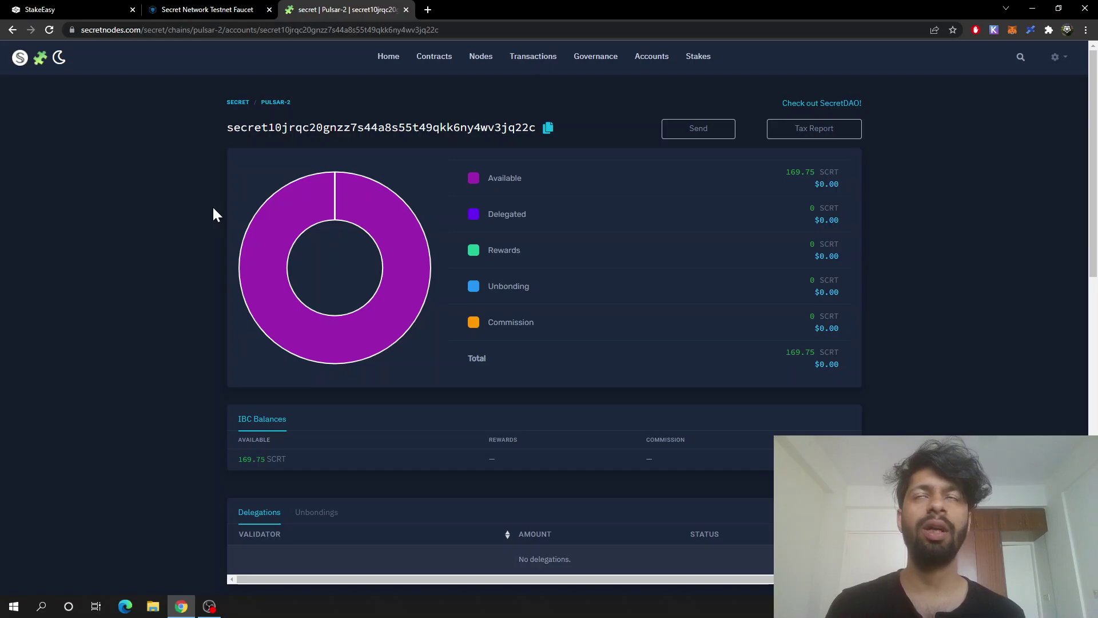
click(89, 14)
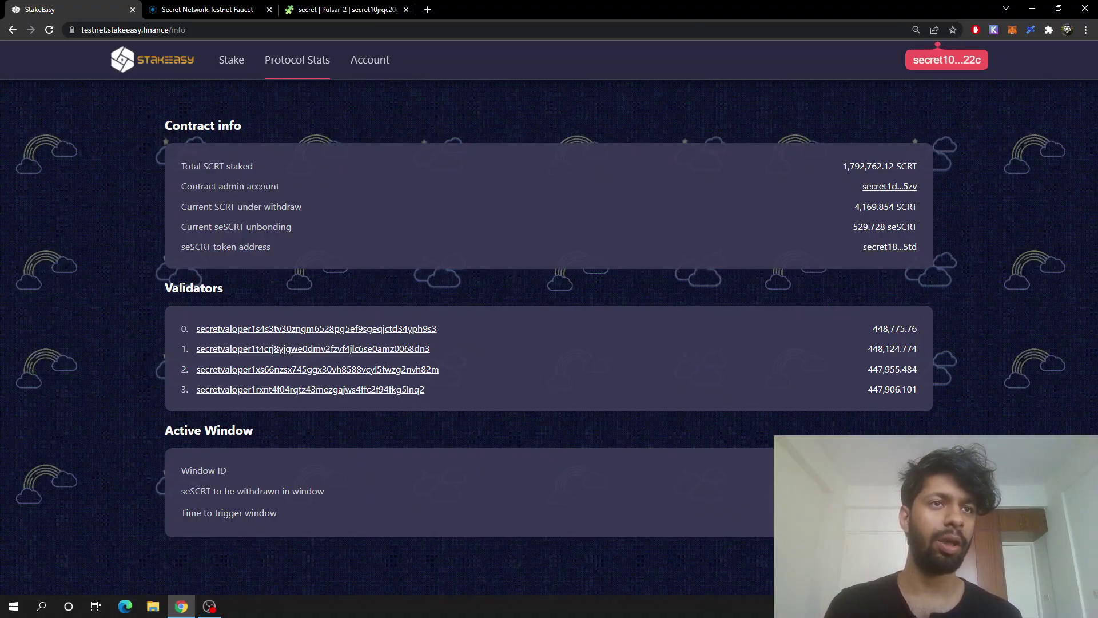
click(230, 62)
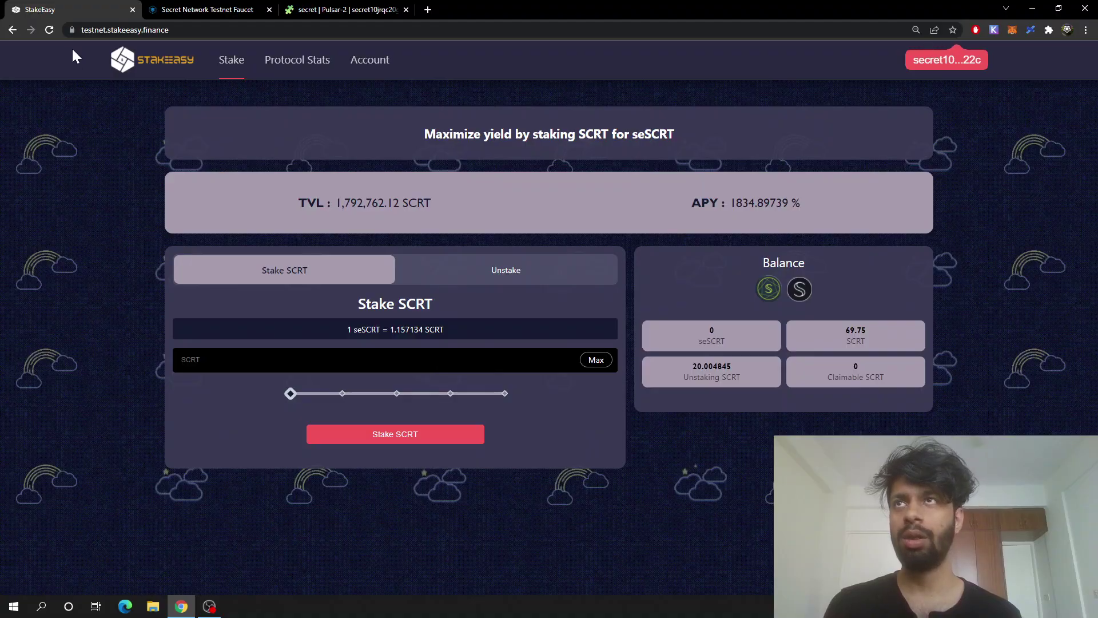
click(50, 29)
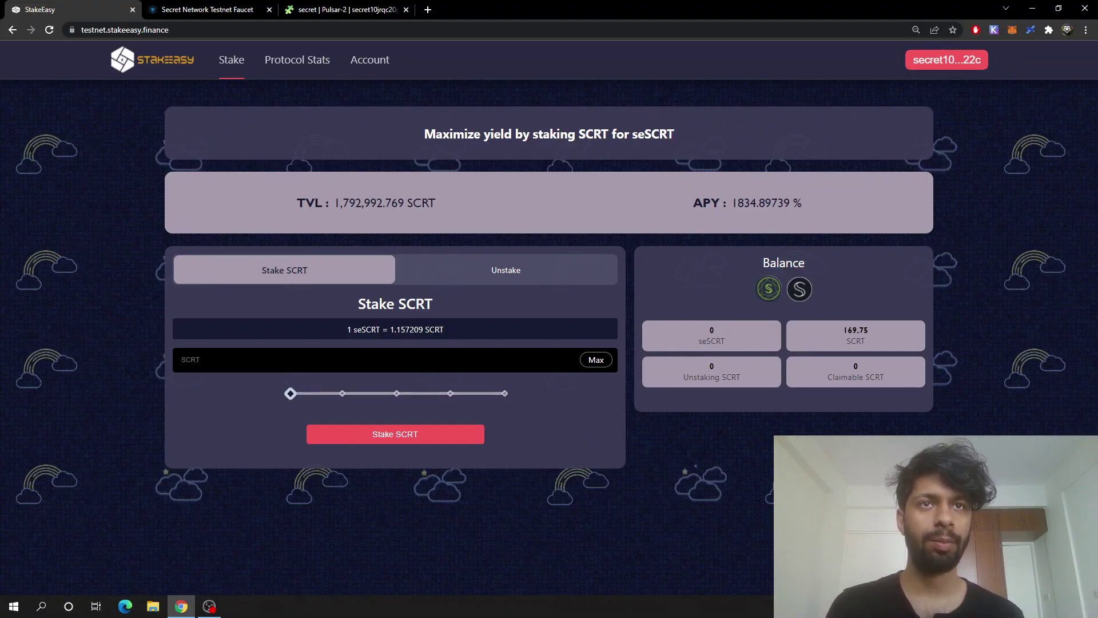
double_click(711, 366)
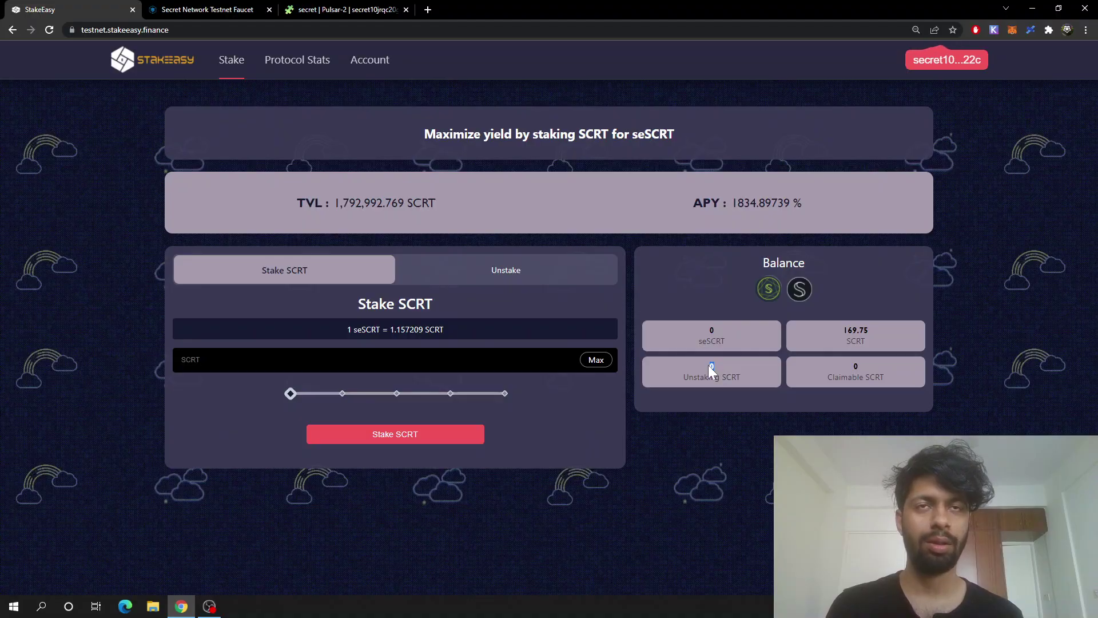
Recheck the account's unstaking and claimable amounts, and go back to the staking page
click(291, 64)
click(360, 61)
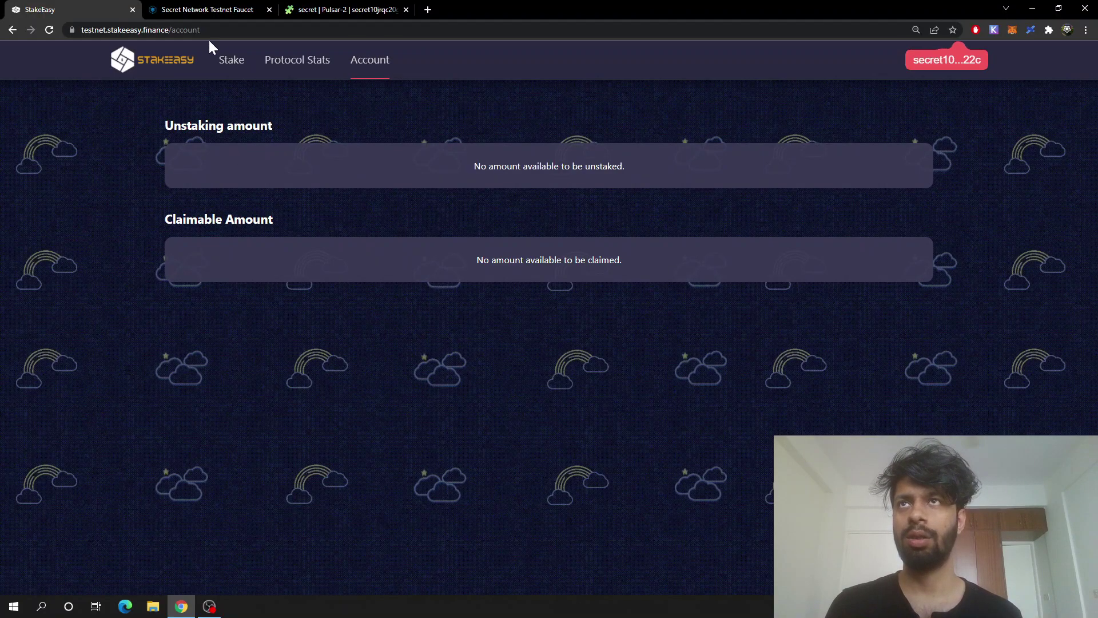
click(231, 60)
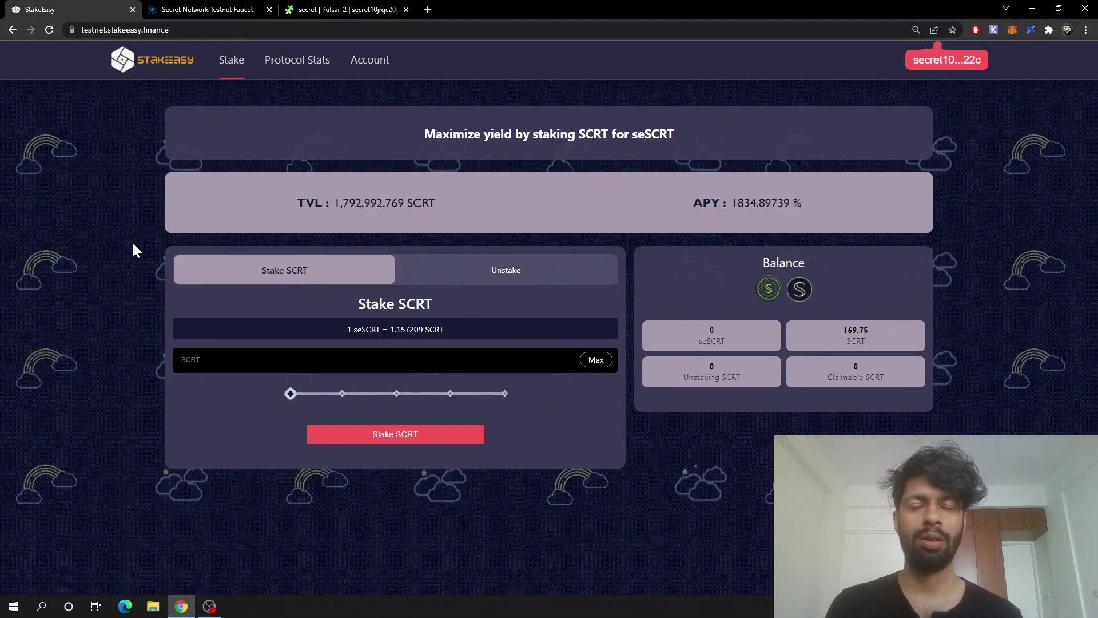
Look through the unstake form, the protocol stats and the account amounts, and return to the SCRT staking form
click(528, 274)
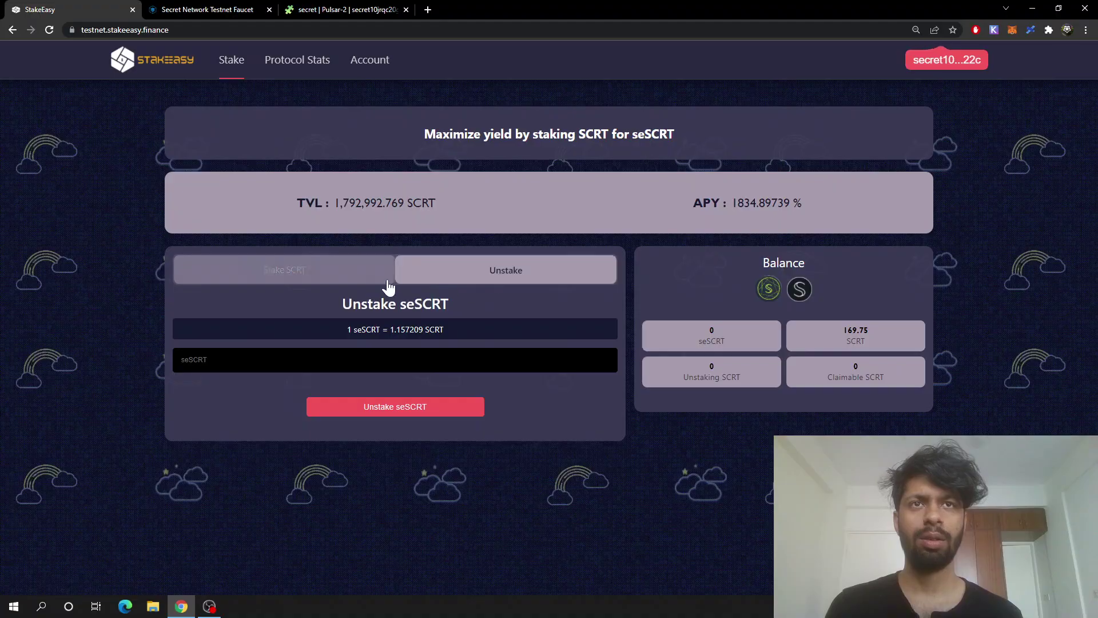
click(338, 281)
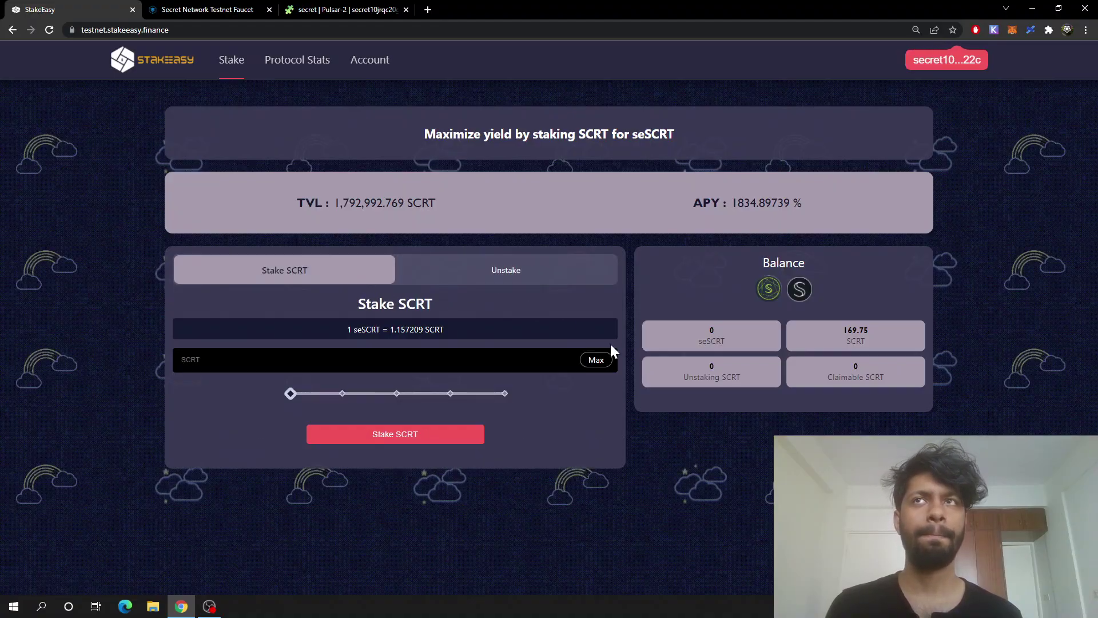
click(311, 63)
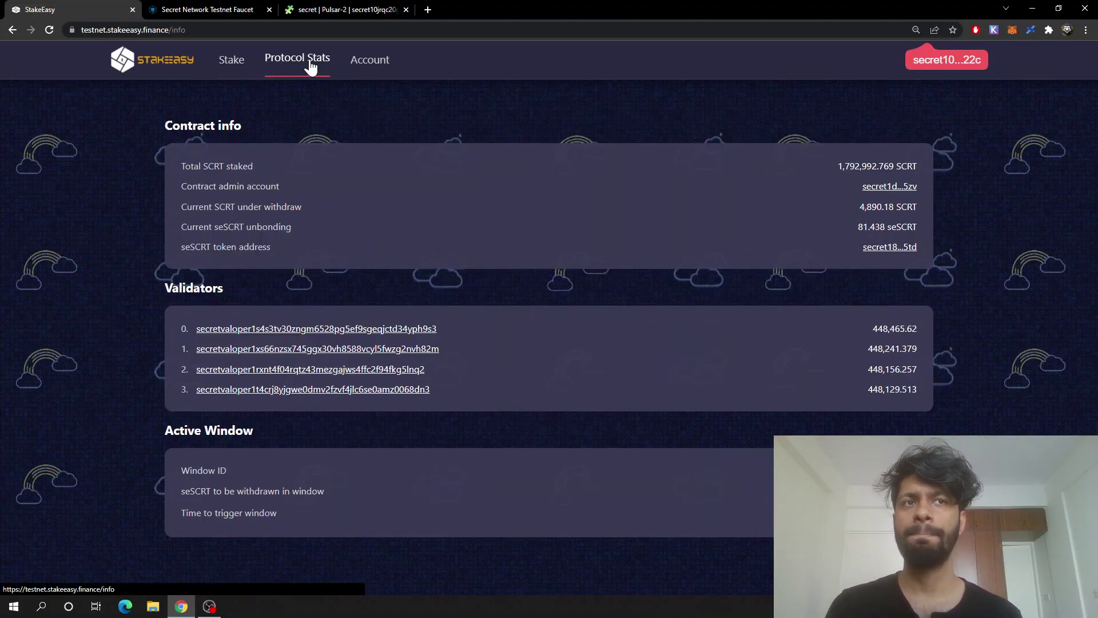
click(372, 63)
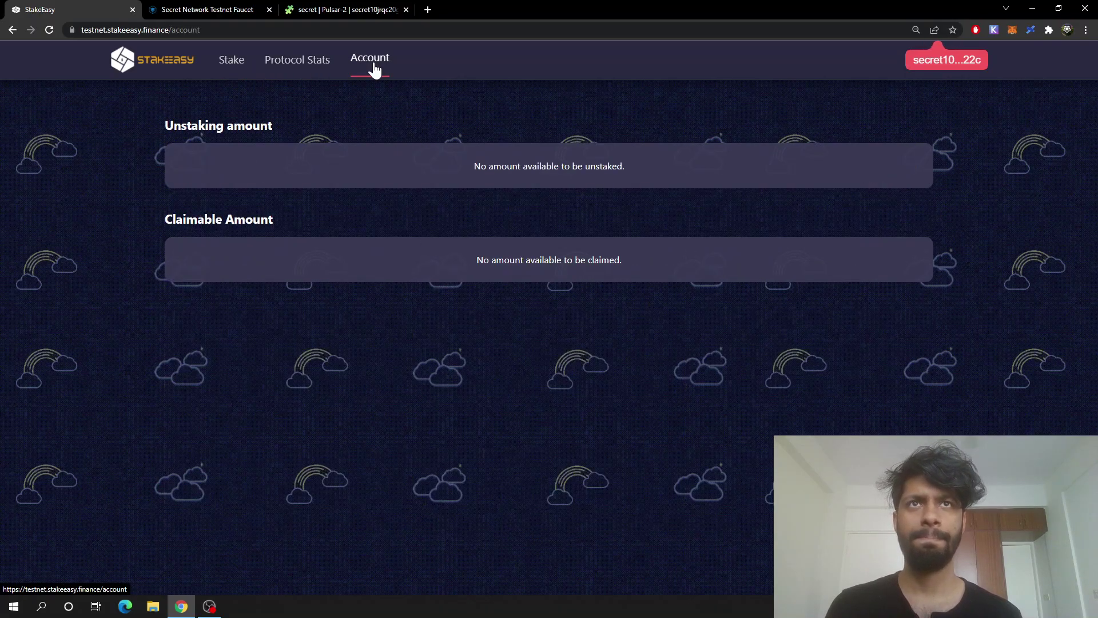
click(235, 63)
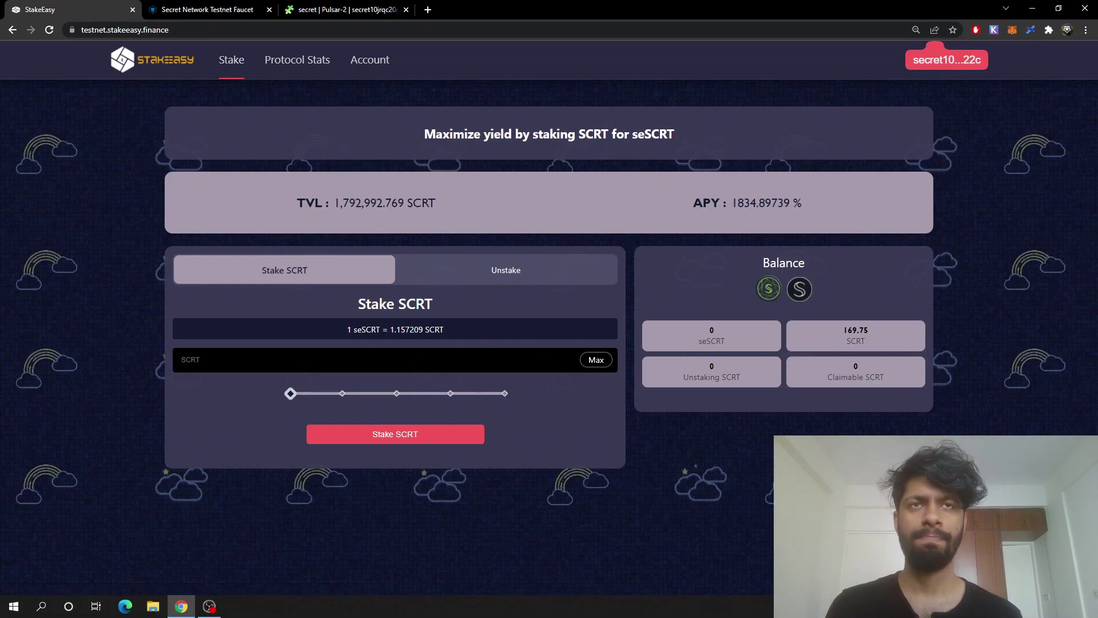
Inspect the site's console output while viewing the protocol stats and reloading the staking page, and close the developer tools
right_click(84, 293)
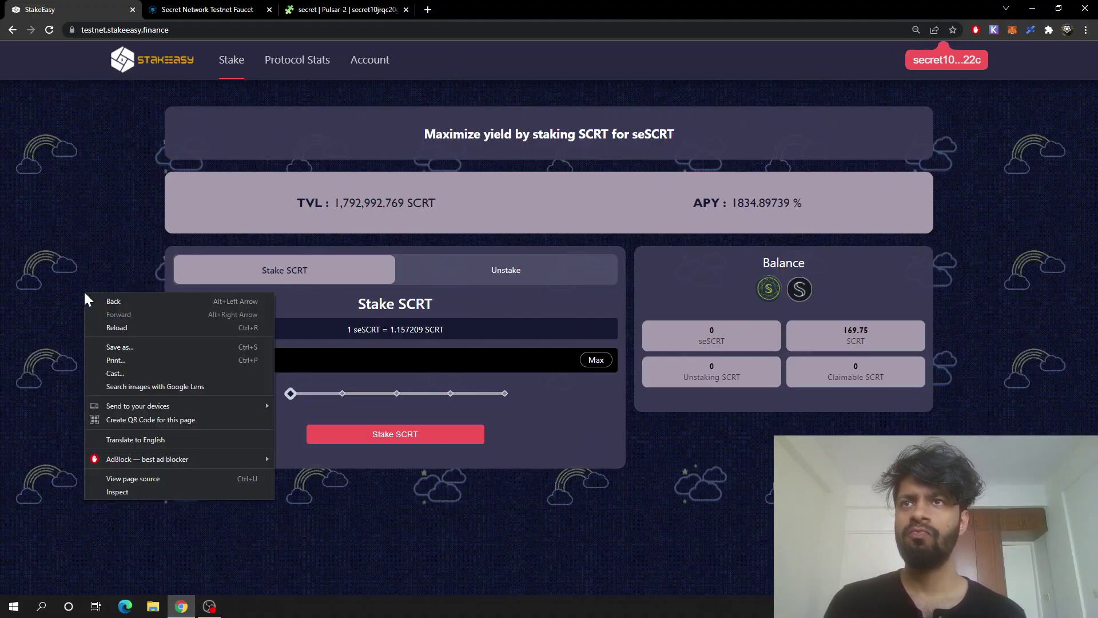
click(181, 492)
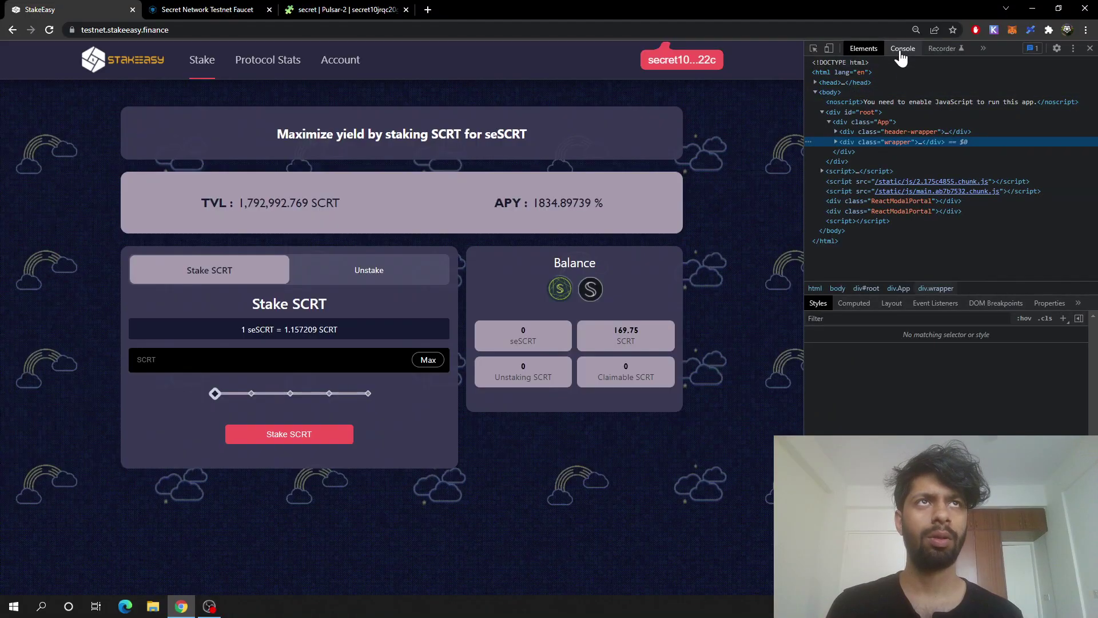
click(903, 48)
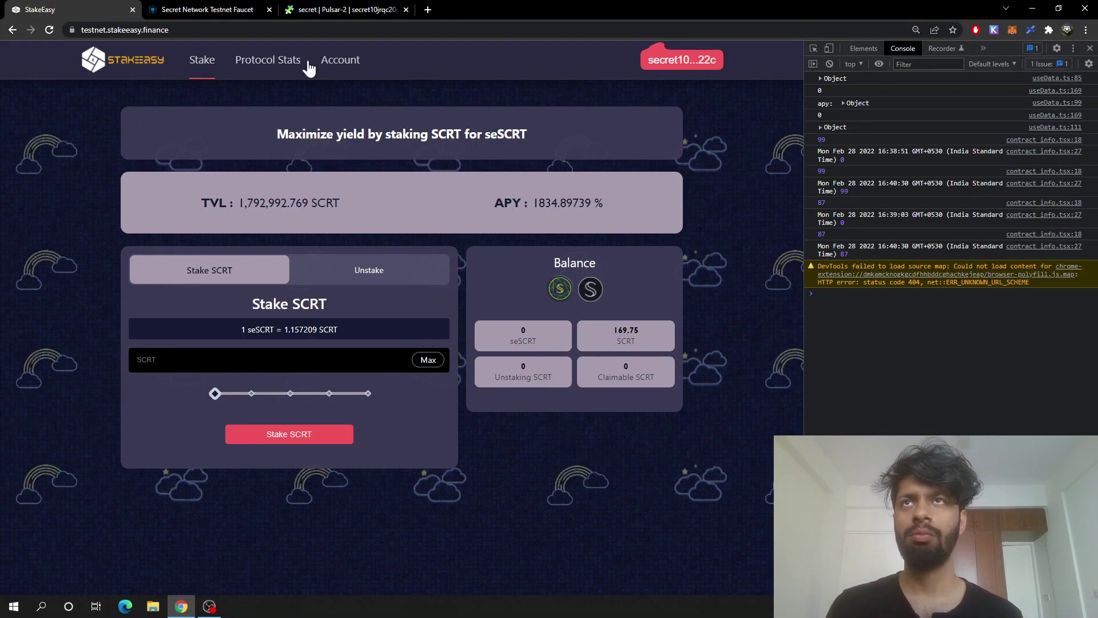
click(266, 60)
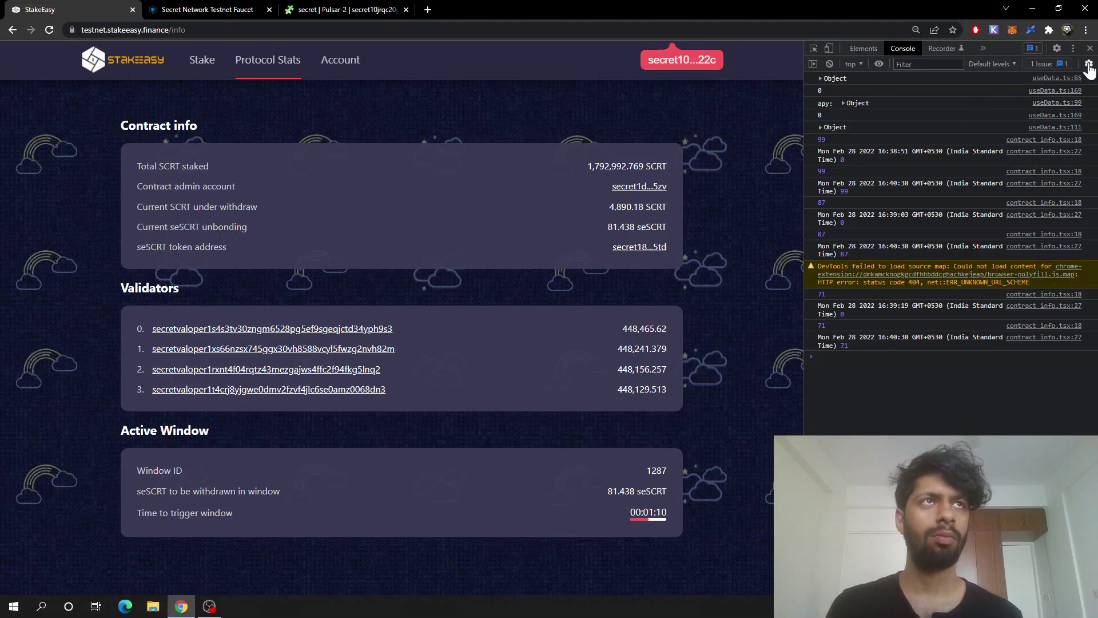
click(209, 66)
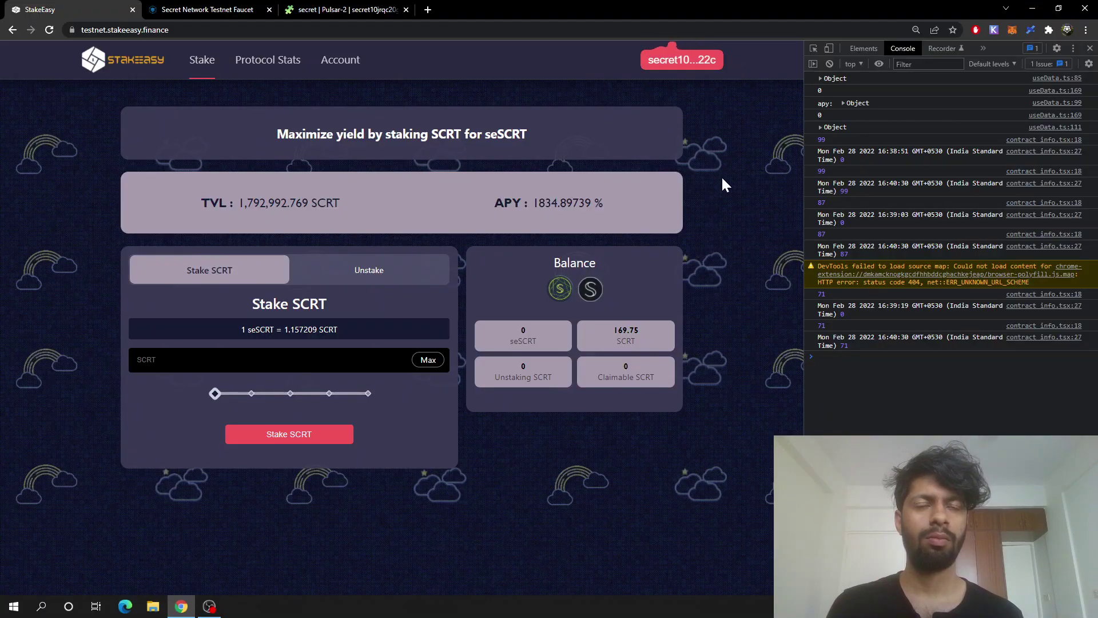
click(49, 30)
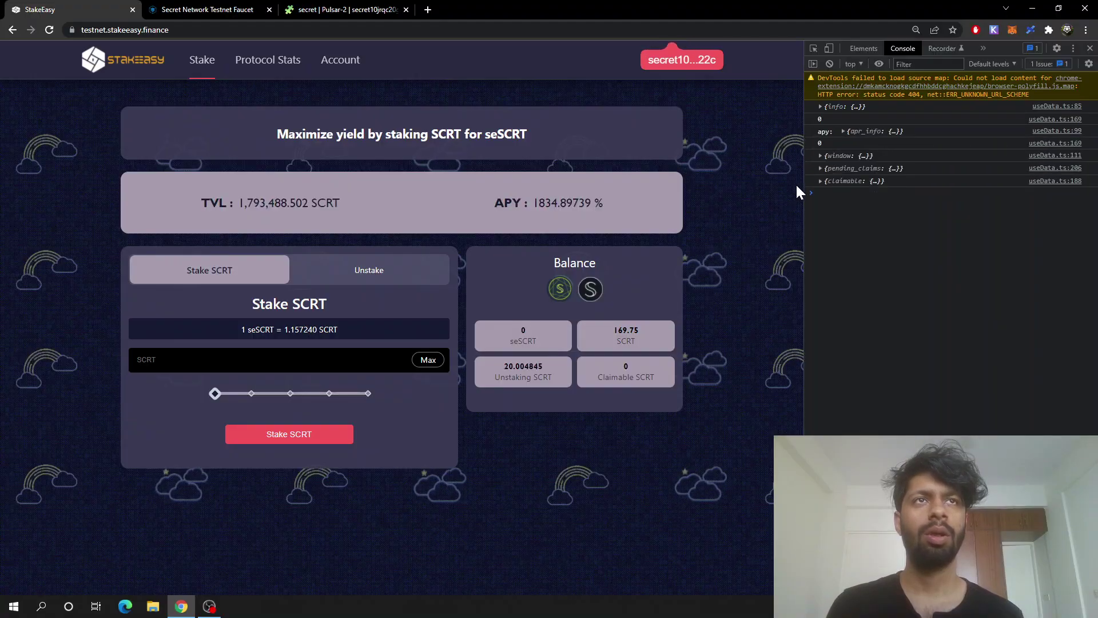
click(1090, 49)
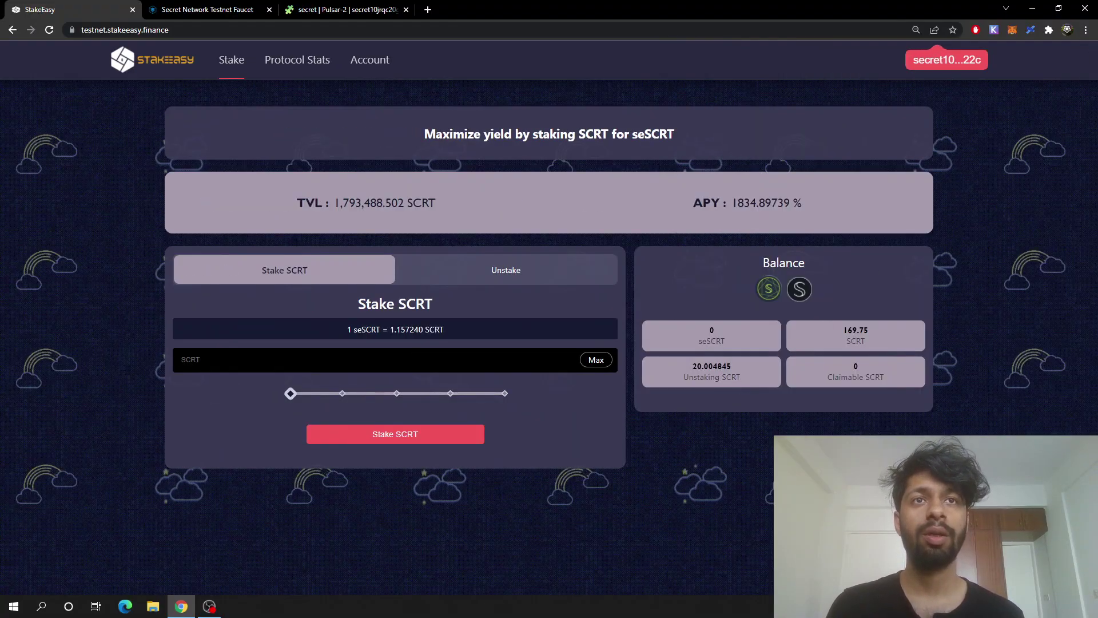
Examine the Unstaking SCRT balance on the staking page and compare it with the protocol stats
drag(732, 365, 692, 368)
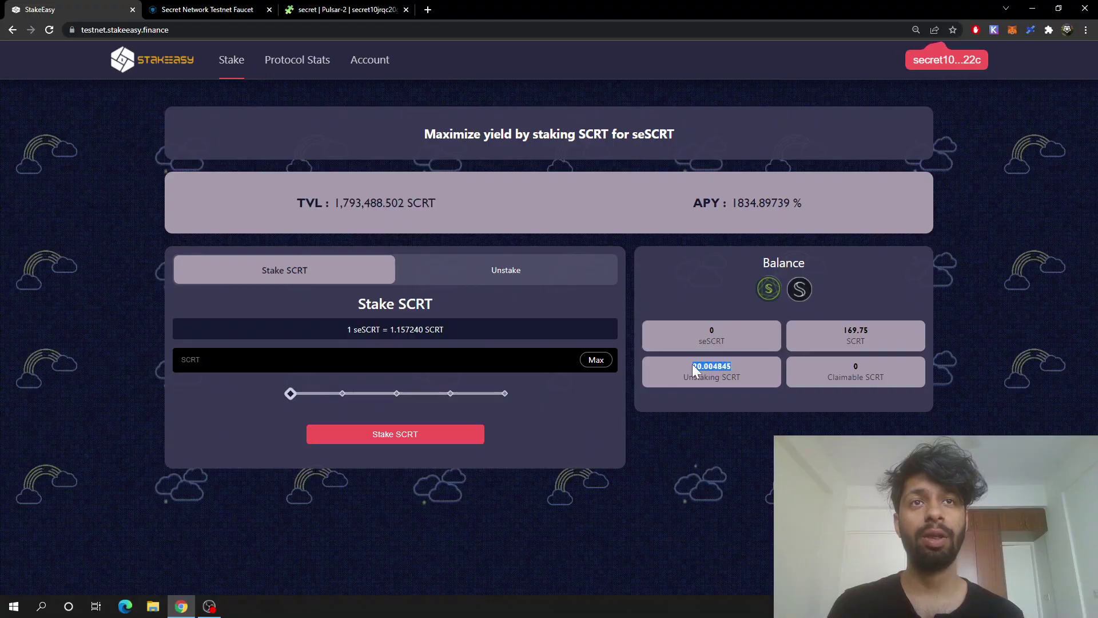
click(304, 59)
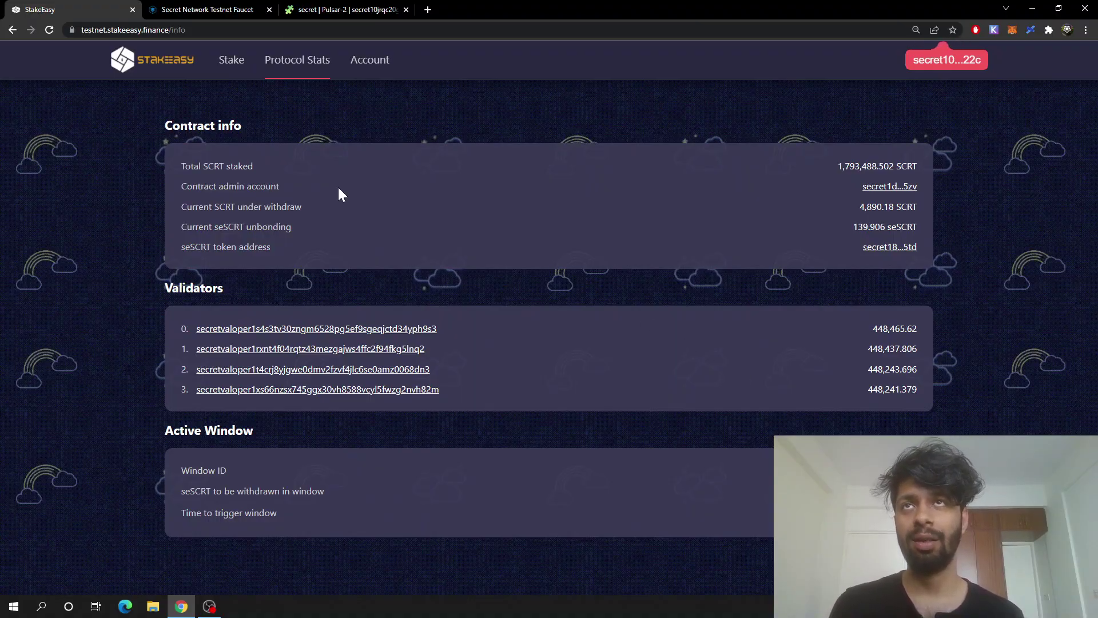
click(230, 61)
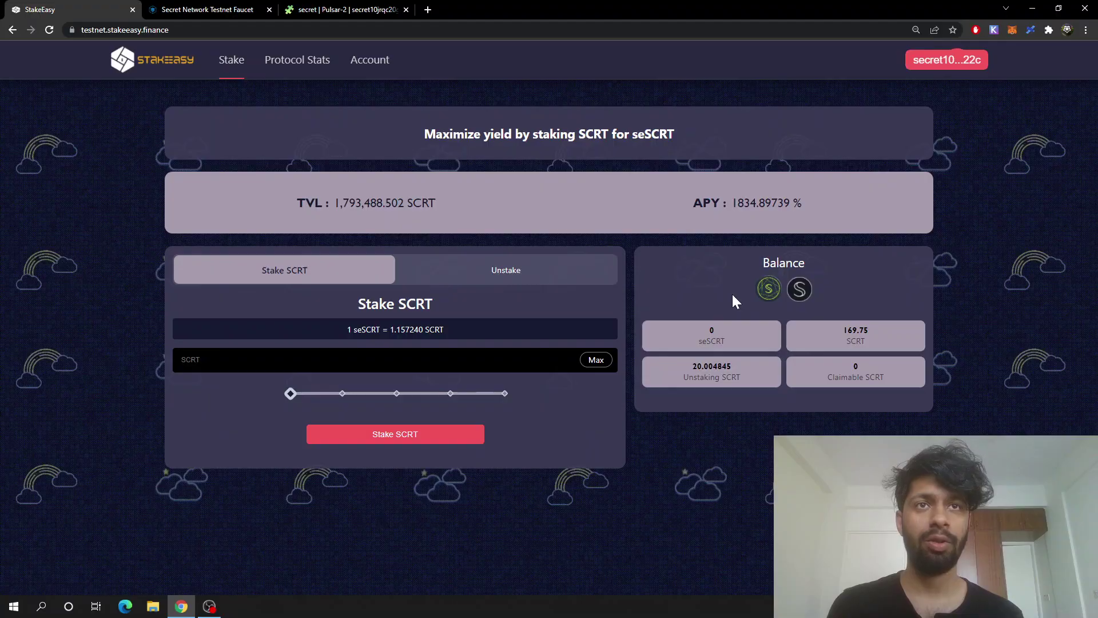
drag(740, 365, 673, 362)
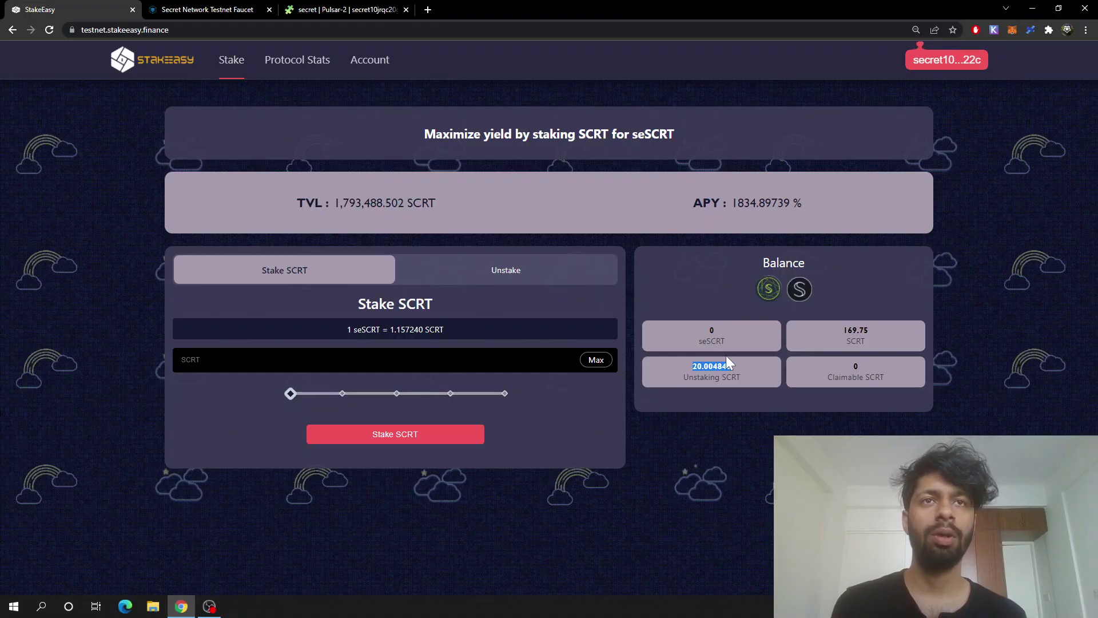
click(283, 61)
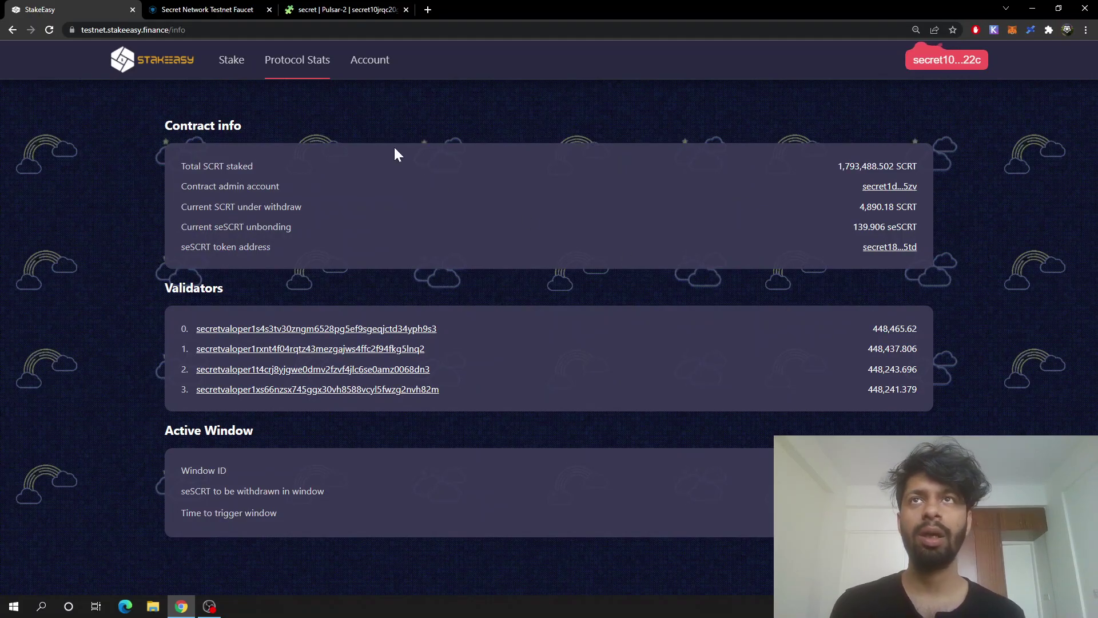
Examine the account's unstaking SCRT amount, its remaining countdown and the claimable amount section
click(358, 62)
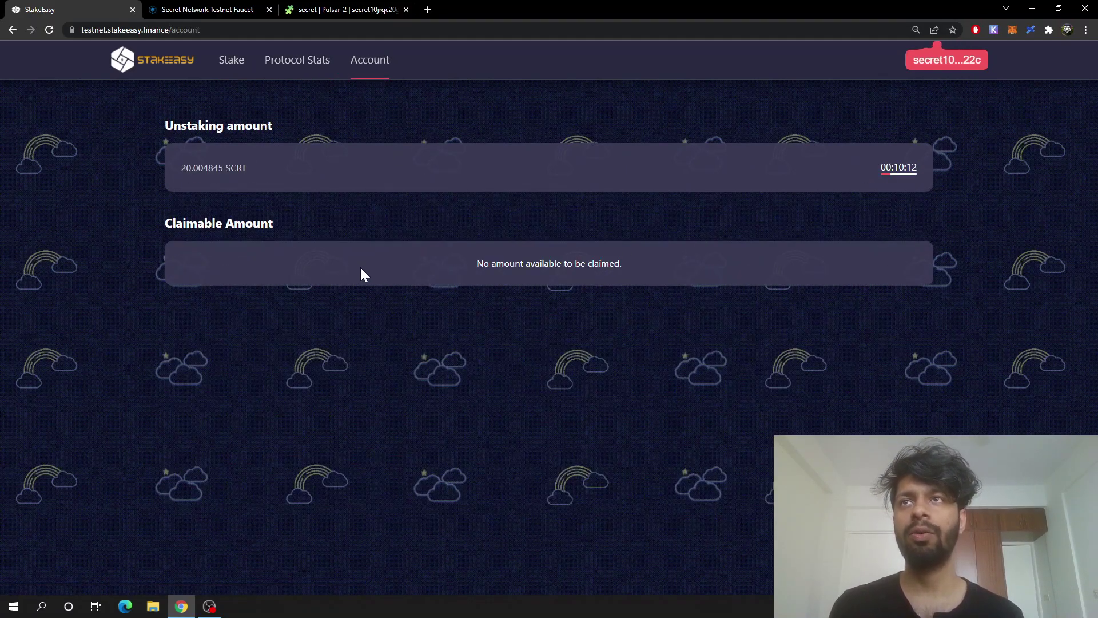
drag(219, 166, 245, 168)
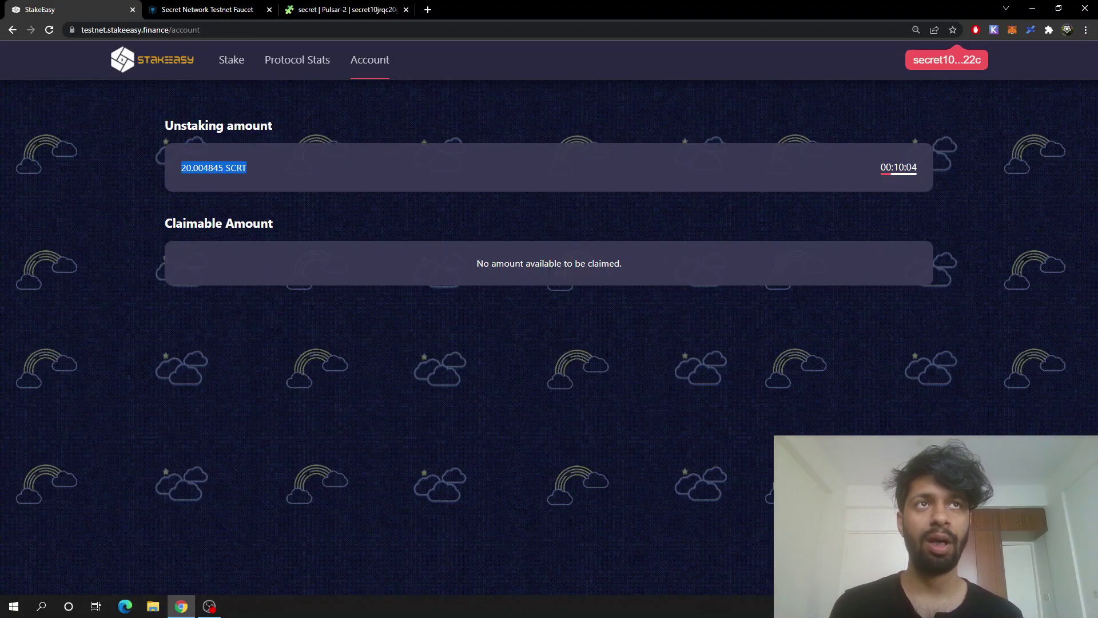
drag(880, 167, 918, 167)
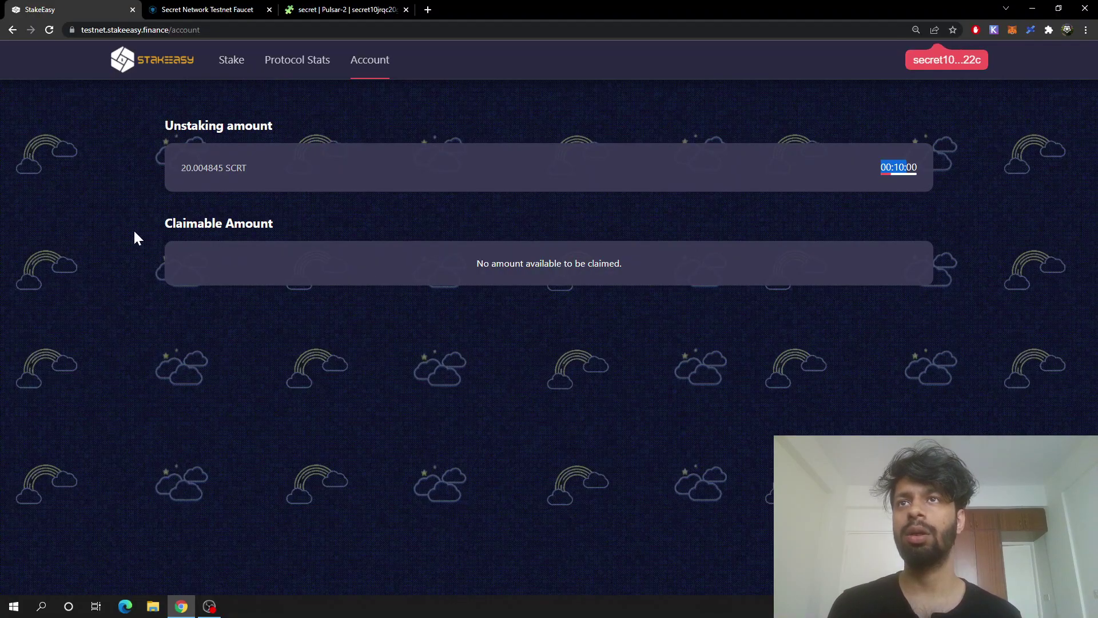
click(118, 137)
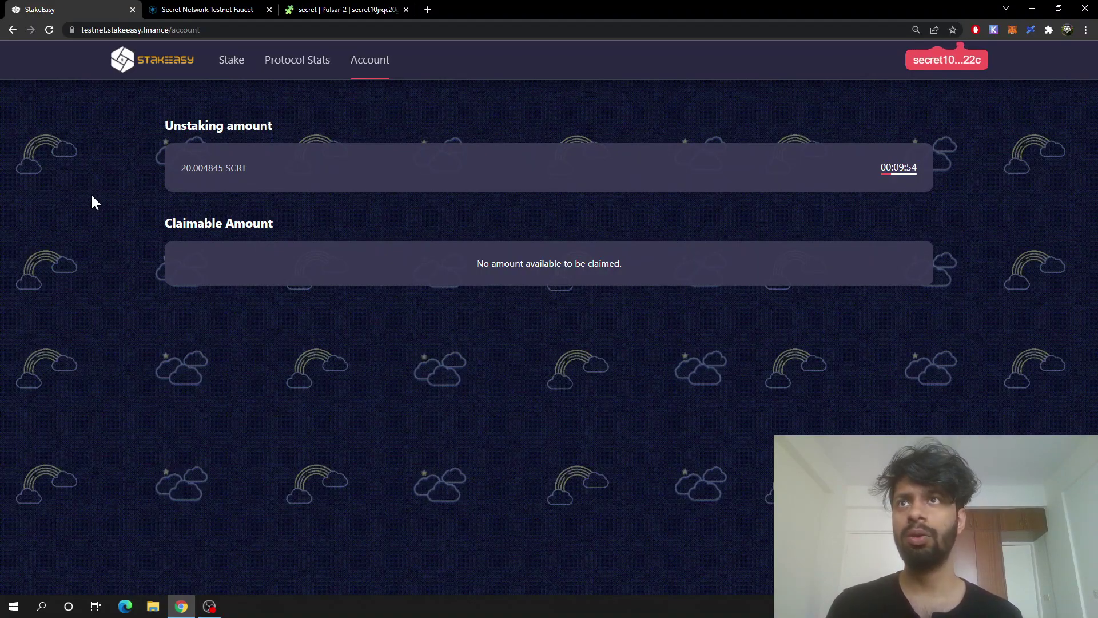
double_click(197, 223)
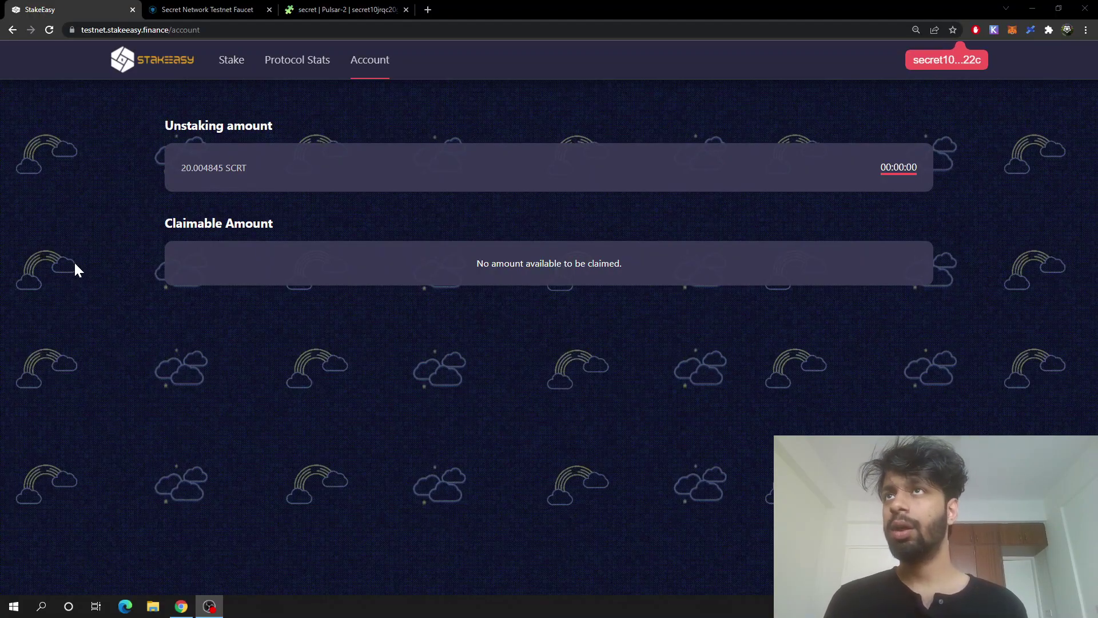
Refresh the account page and check the Claimable SCRT balance on the staking page
click(49, 30)
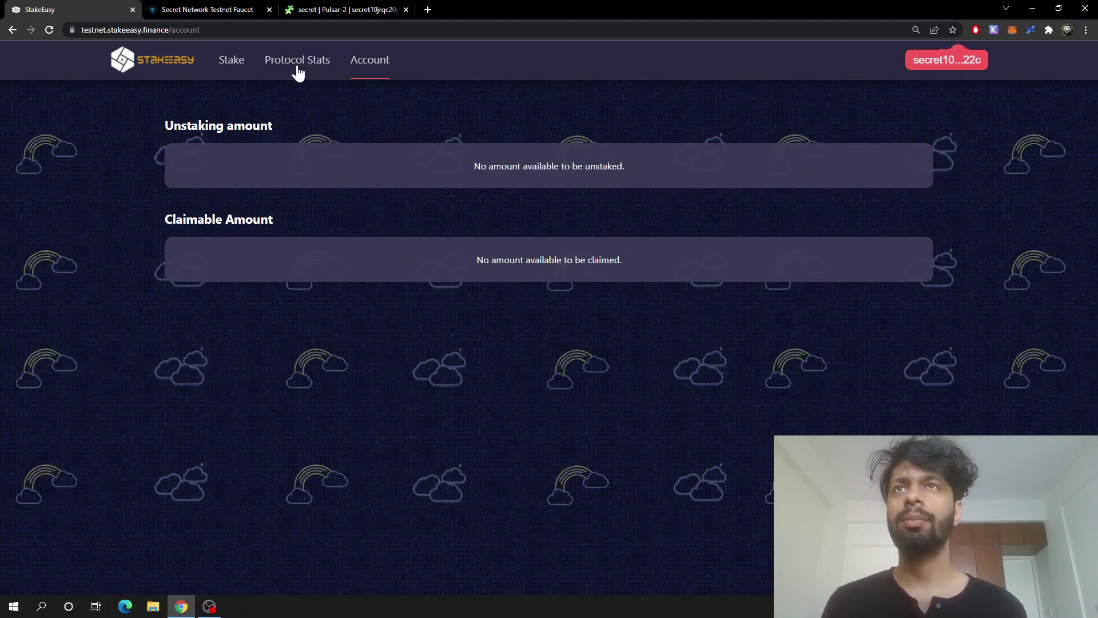
click(228, 62)
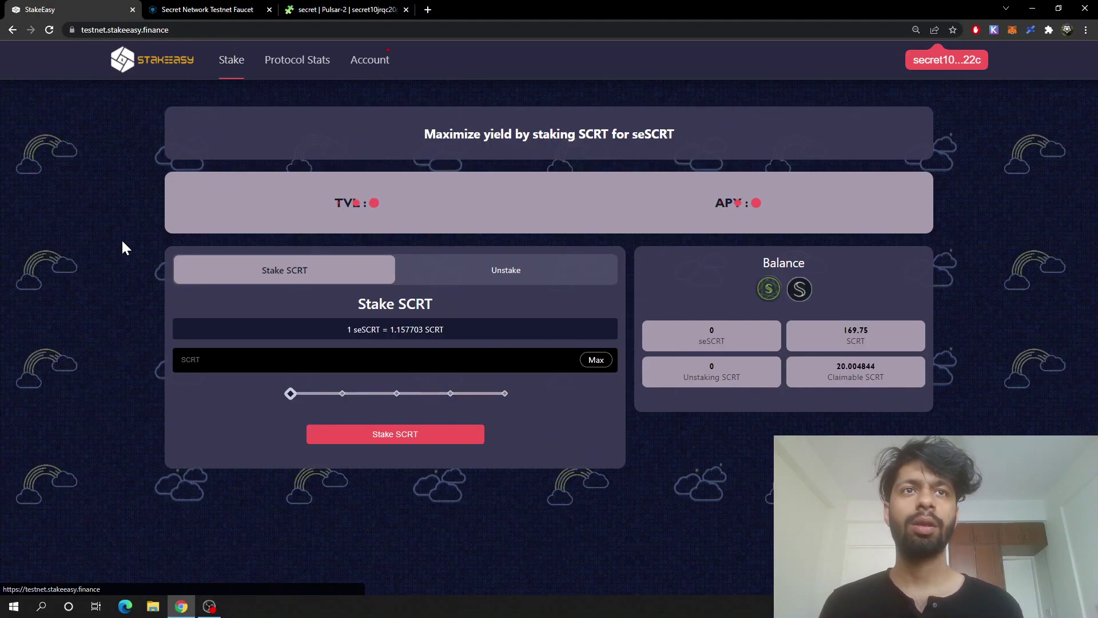
drag(833, 362, 878, 365)
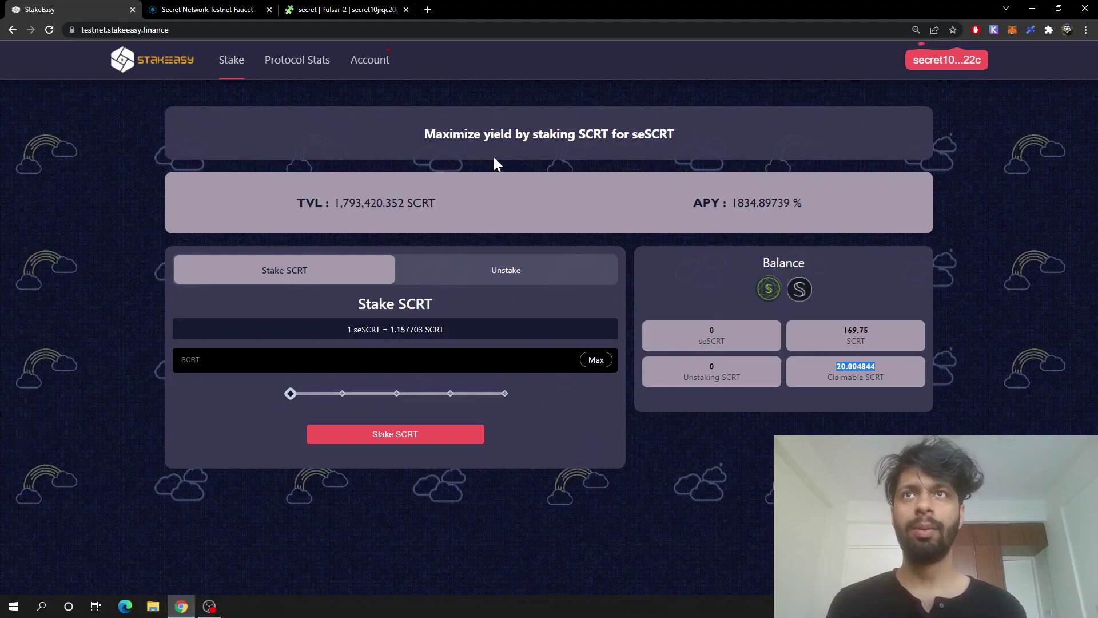
Try to claim the available SCRT from the account page, approving the Keplr transaction with the Average fee
click(380, 67)
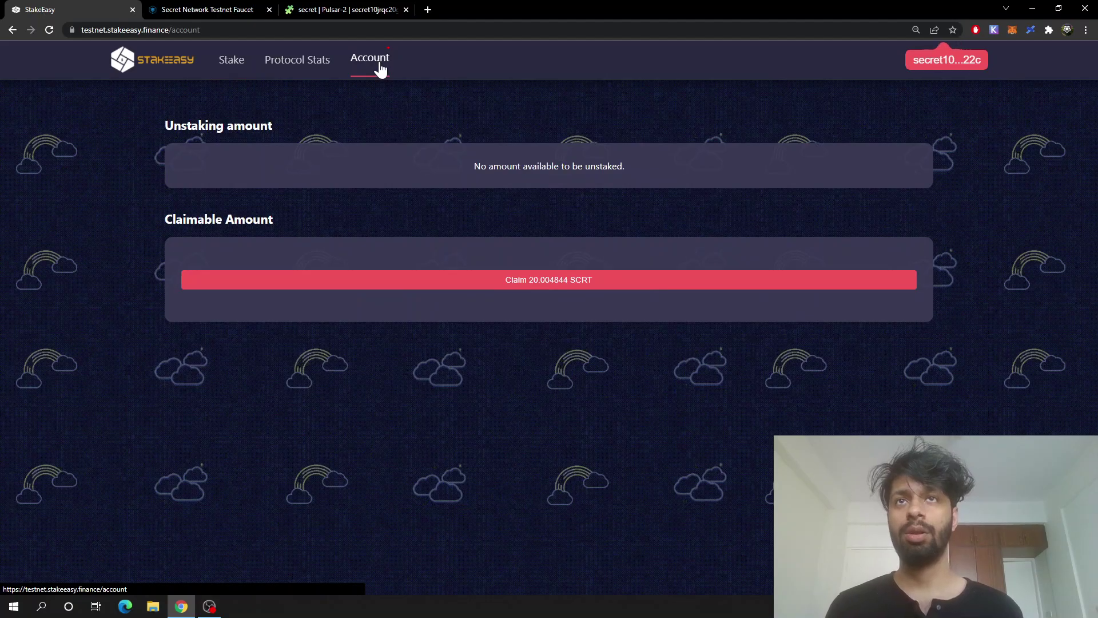
click(484, 286)
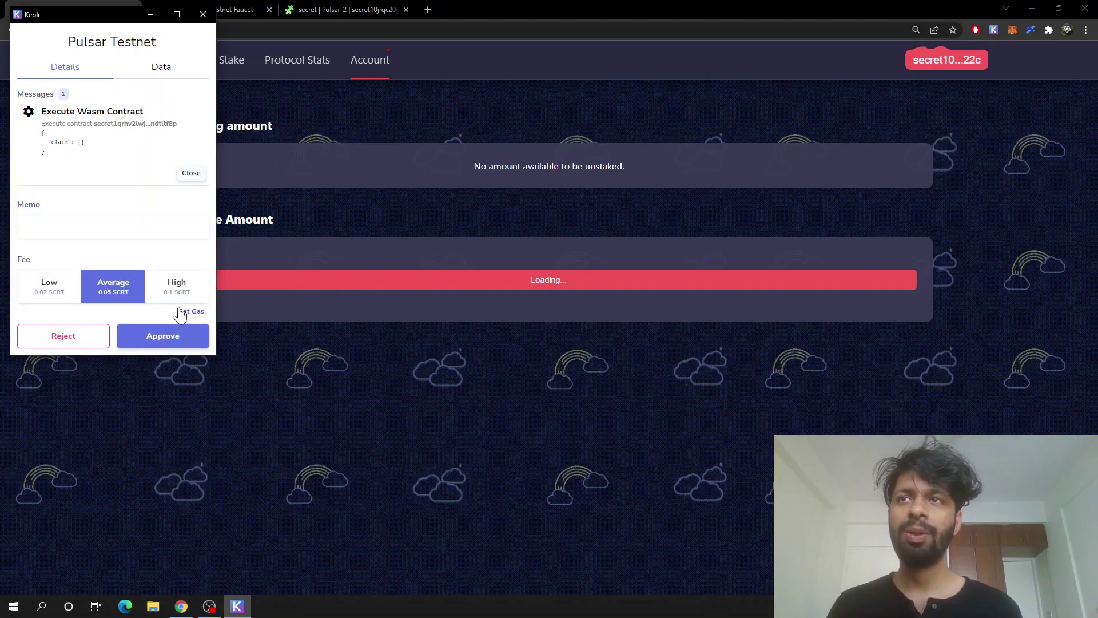
click(163, 335)
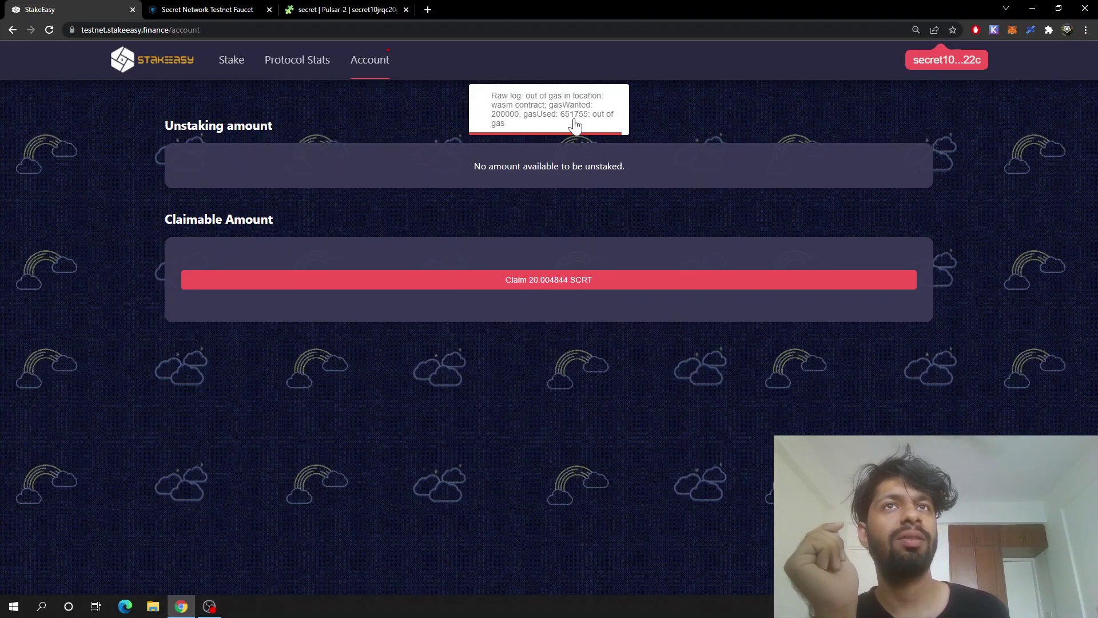
Try the SCRT claim again with the gas set to 900000 and the High fee, approving it in Keplr
click(569, 278)
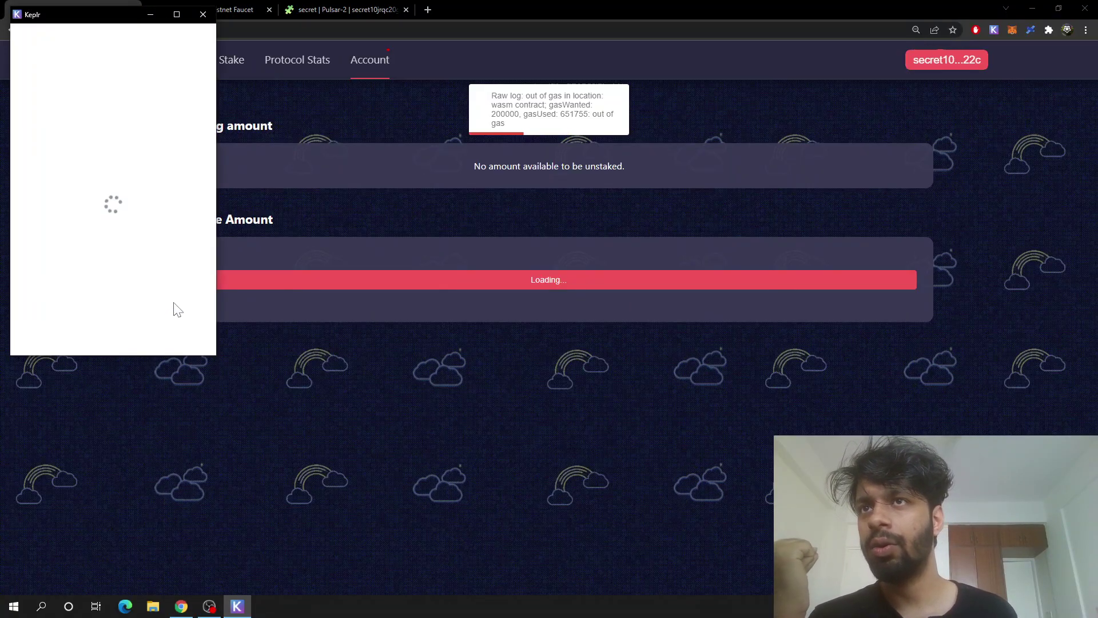
click(193, 314)
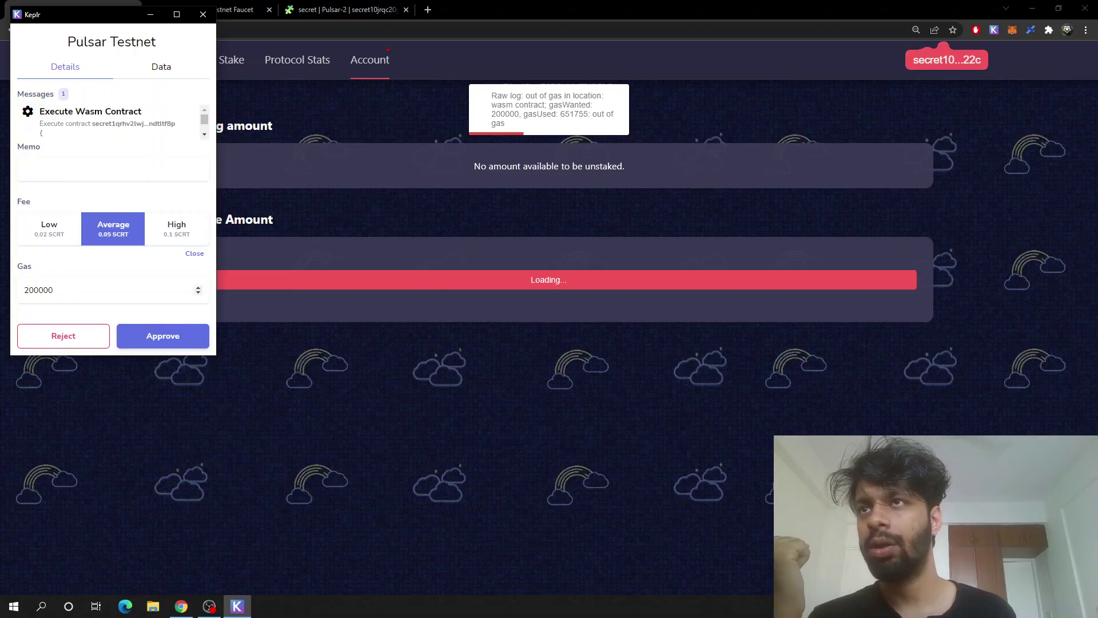
click(196, 259)
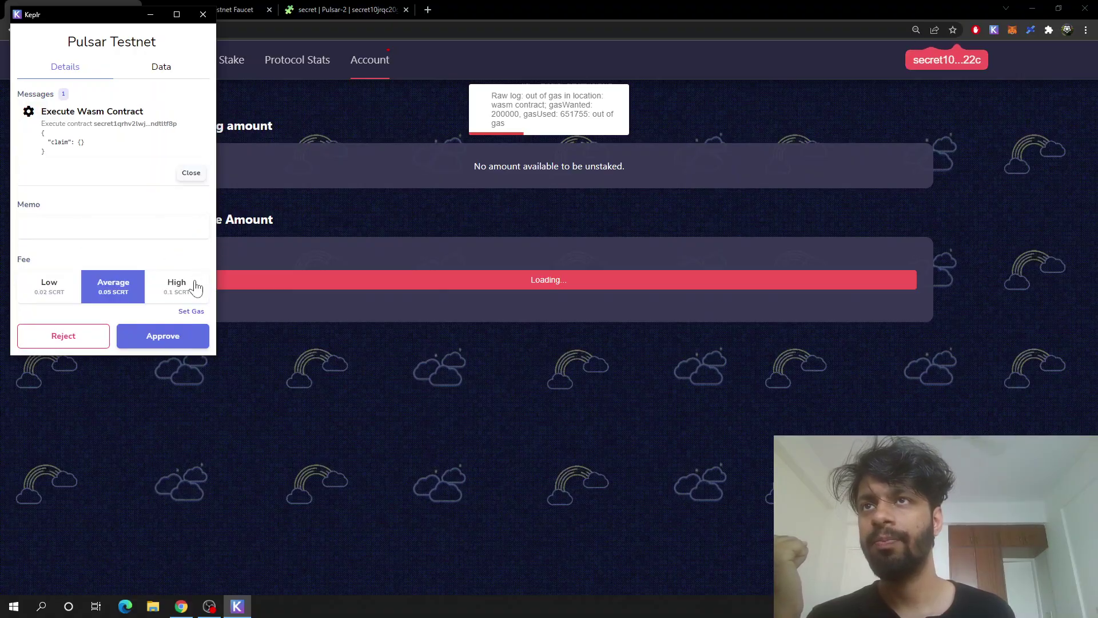
click(193, 314)
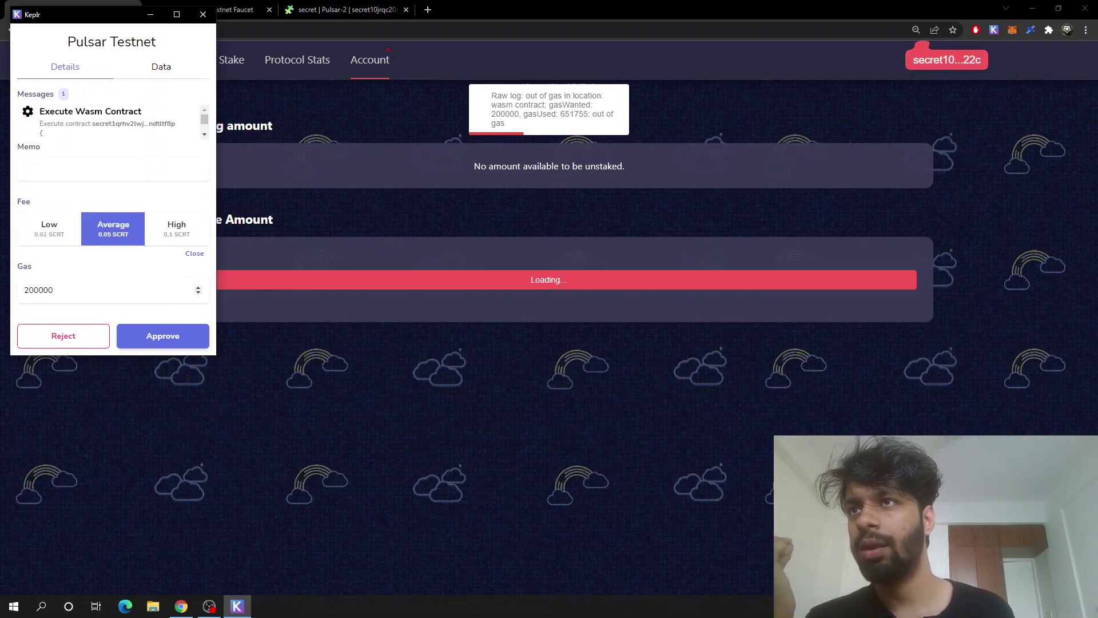
click(29, 290)
key(BackSpace)
text(9)
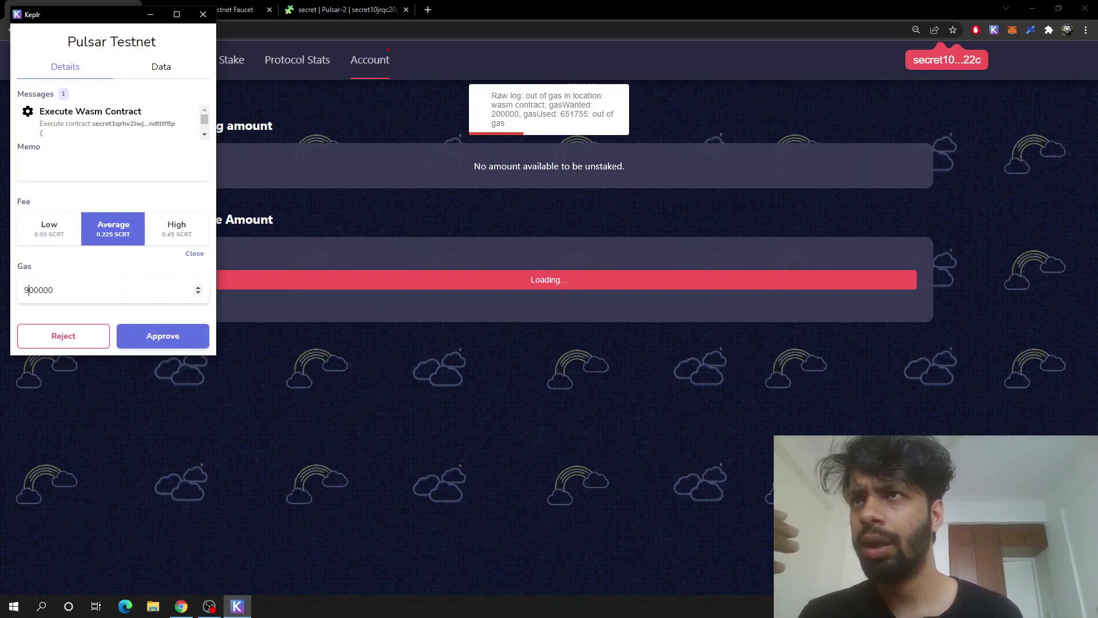
click(176, 229)
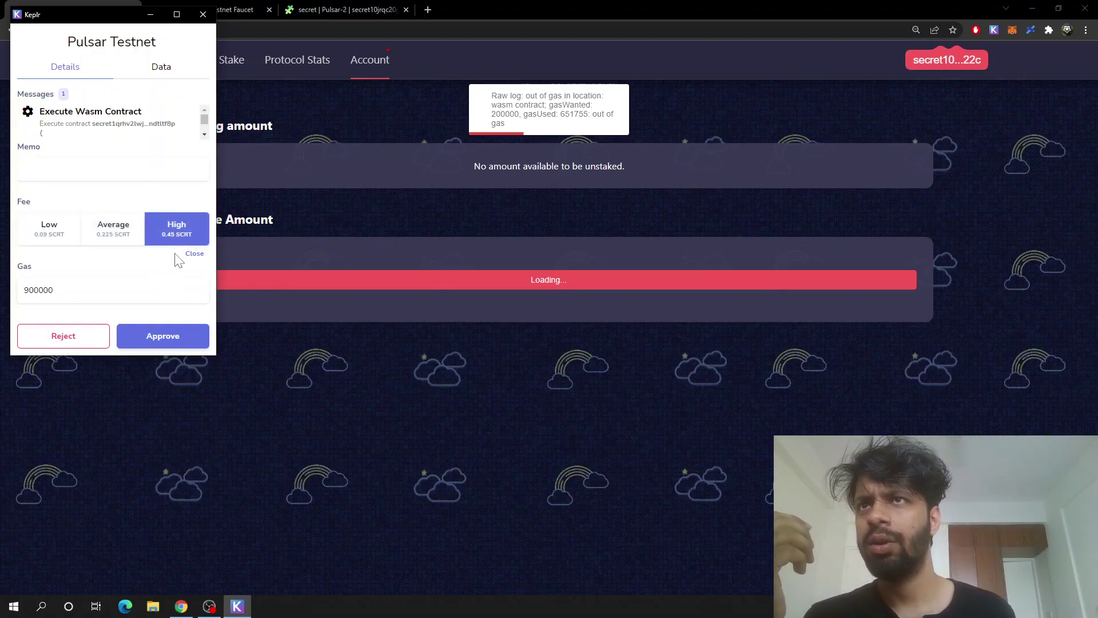
click(169, 338)
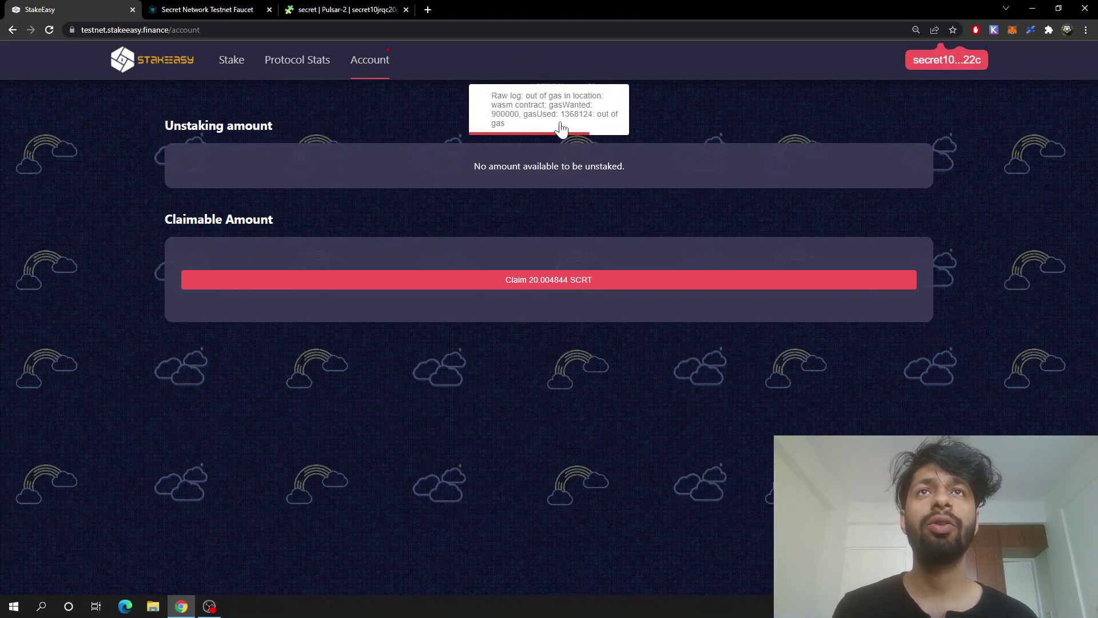
Try the SCRT claim again with the gas set to 4000000 and the High fee, approving it in Keplr
click(565, 280)
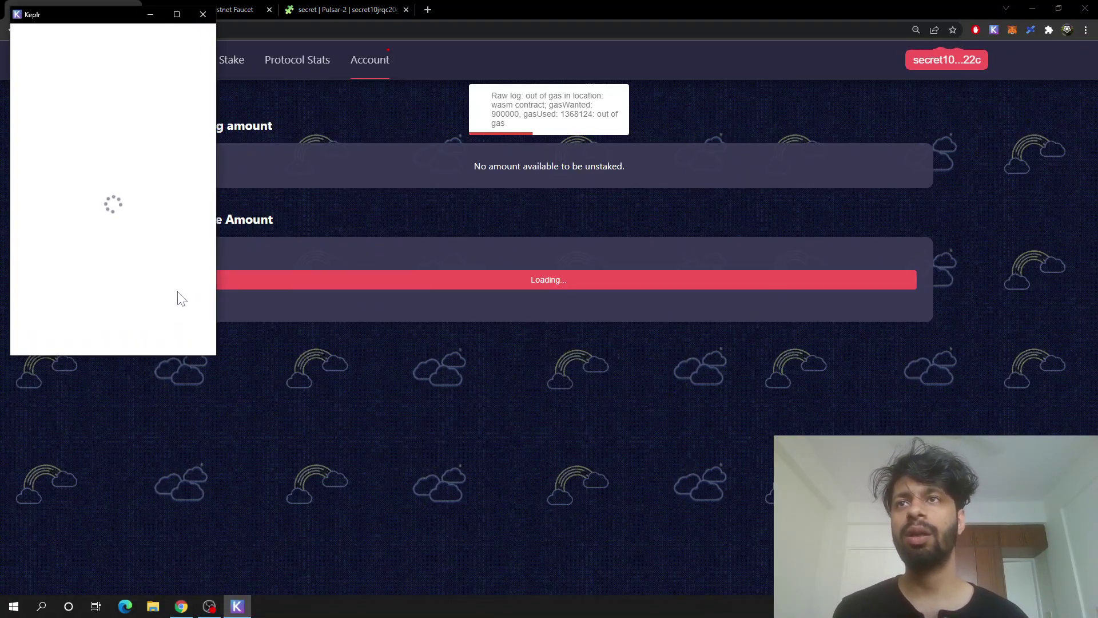
click(190, 312)
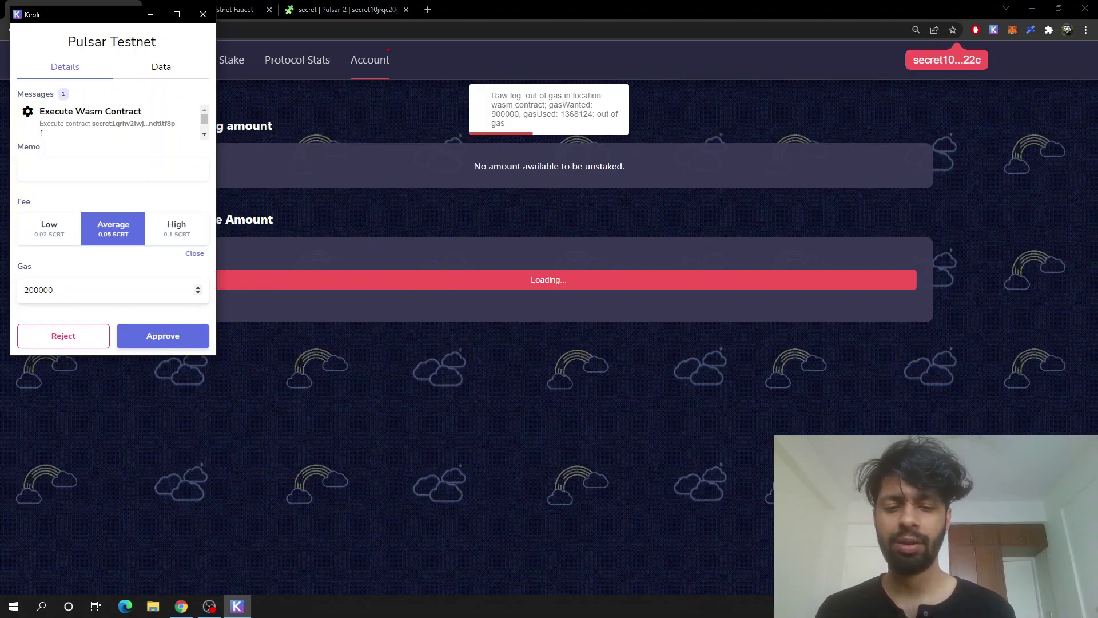
text(0)
click(173, 243)
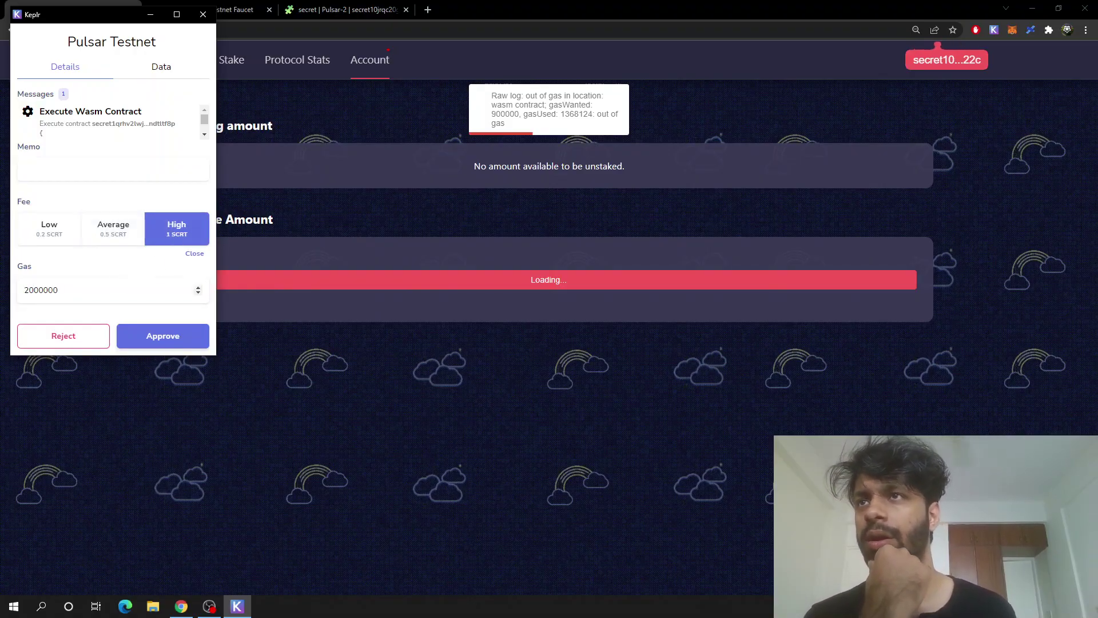
key(BackSpace)
text(4)
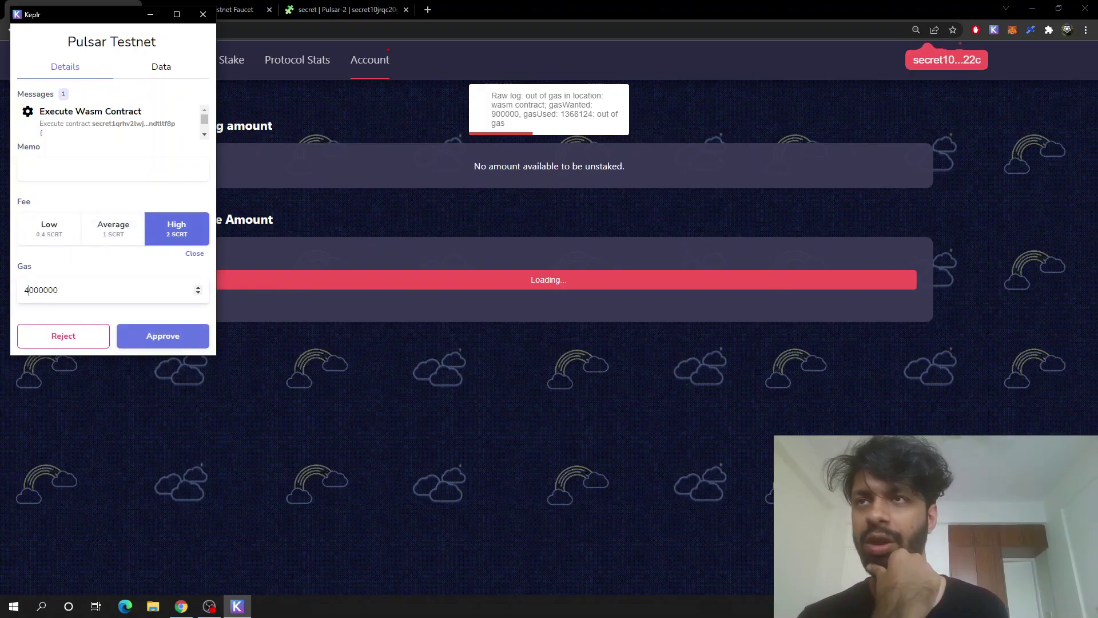
click(152, 342)
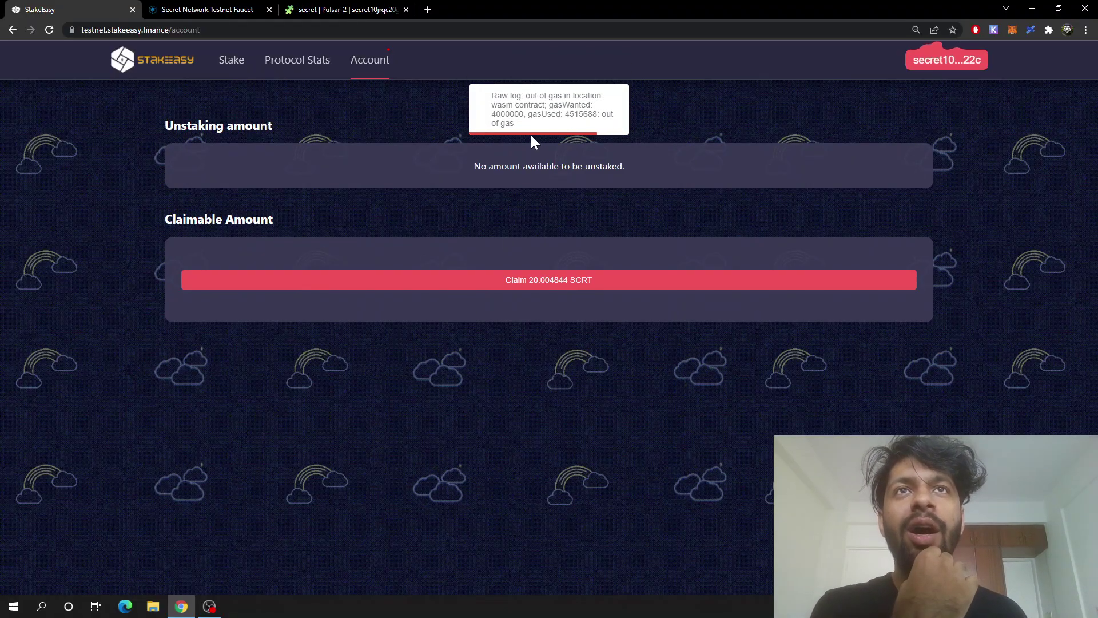
Claim the available SCRT with the gas set to 9000000 and the High fee, approving the transaction in Keplr
click(545, 280)
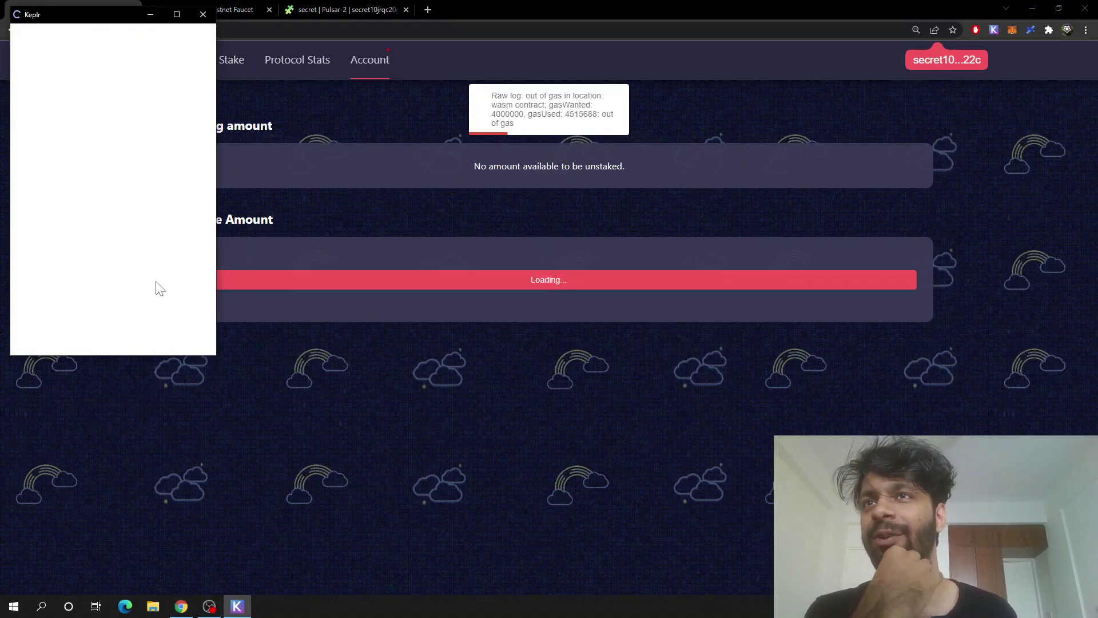
click(194, 312)
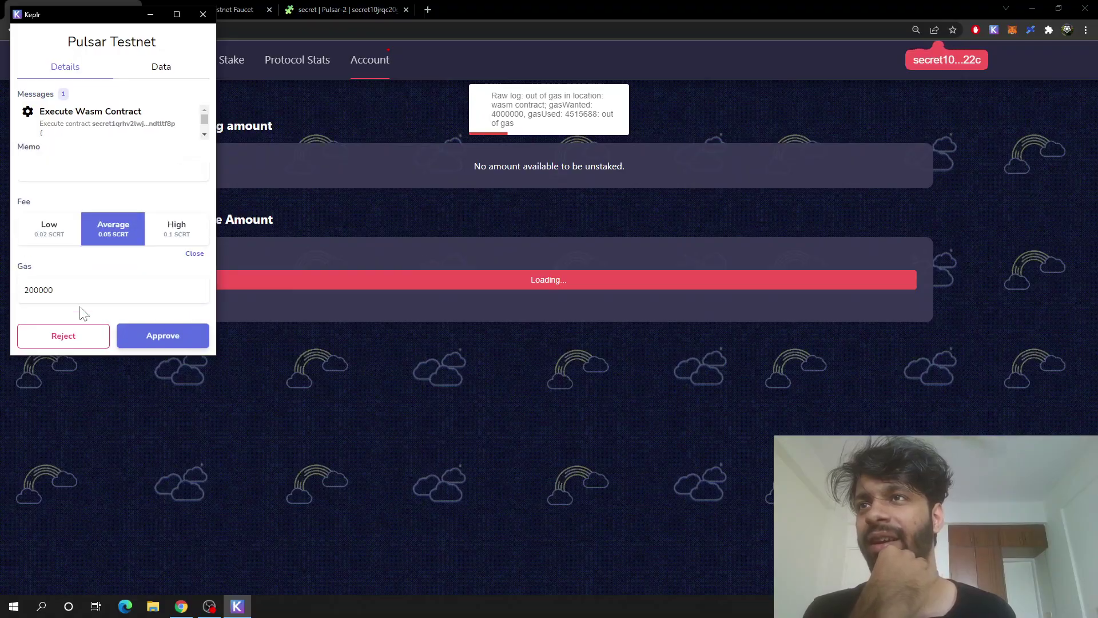
key(BackSpace)
text(50)
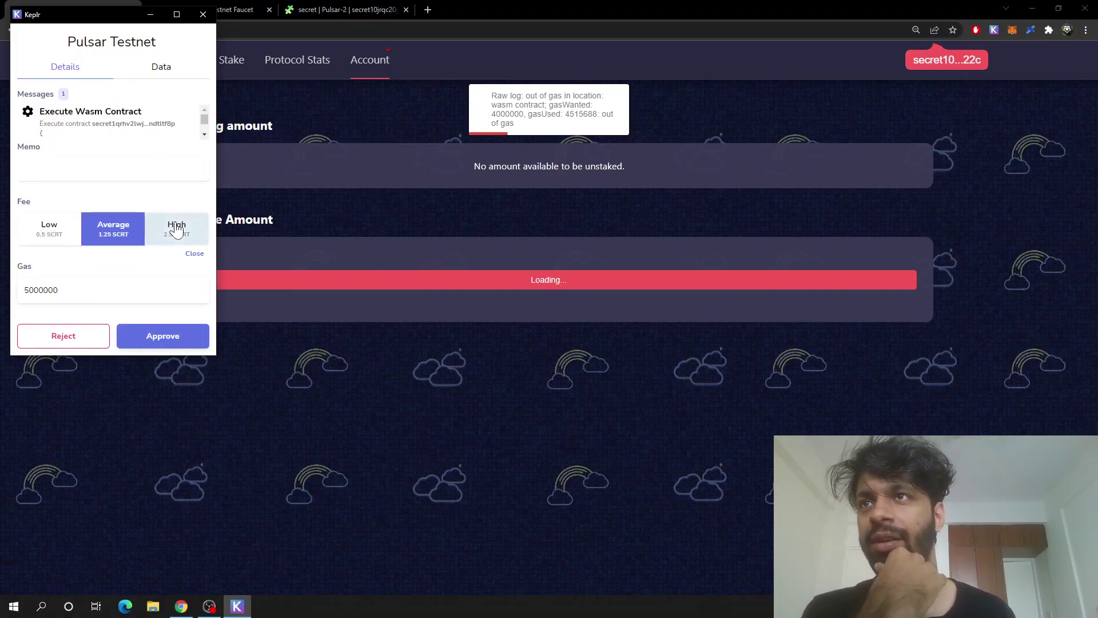
click(177, 229)
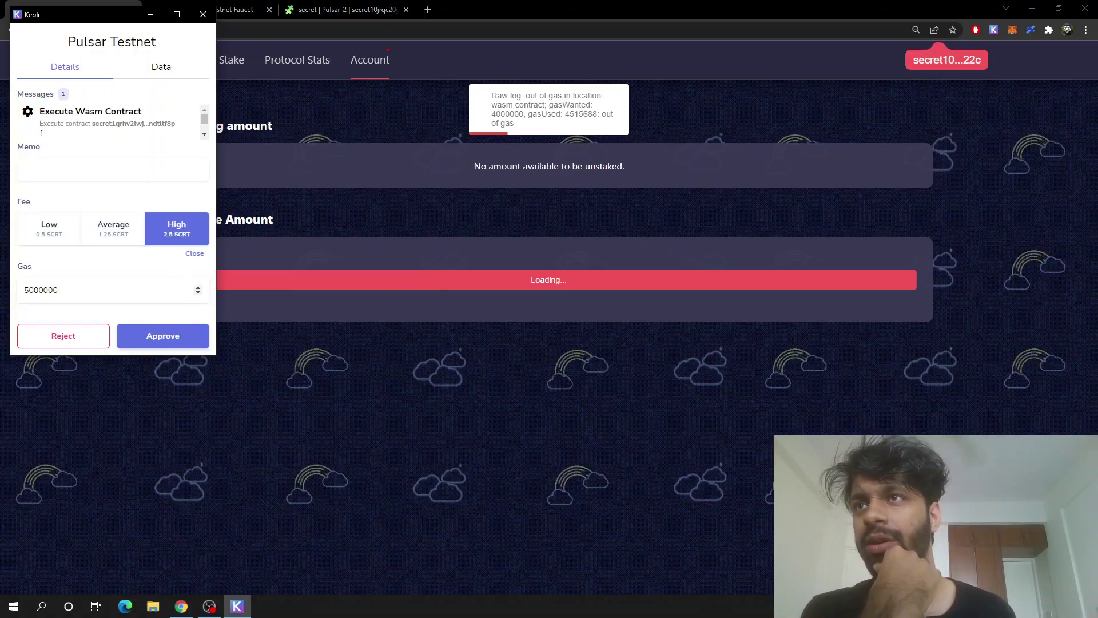
key(BackSpace)
text(9)
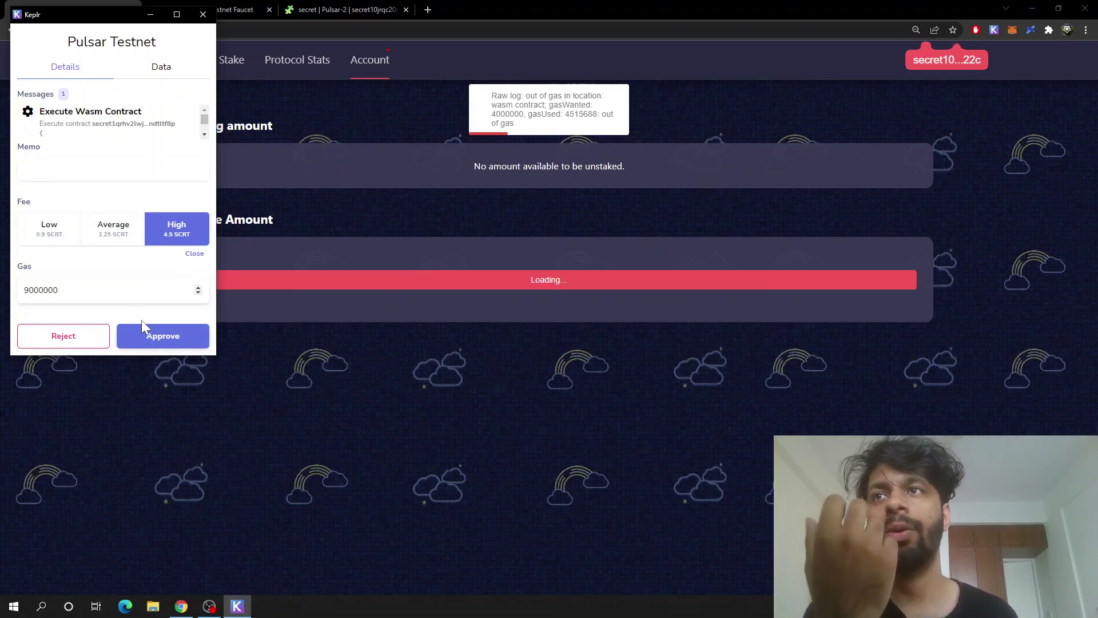
click(159, 339)
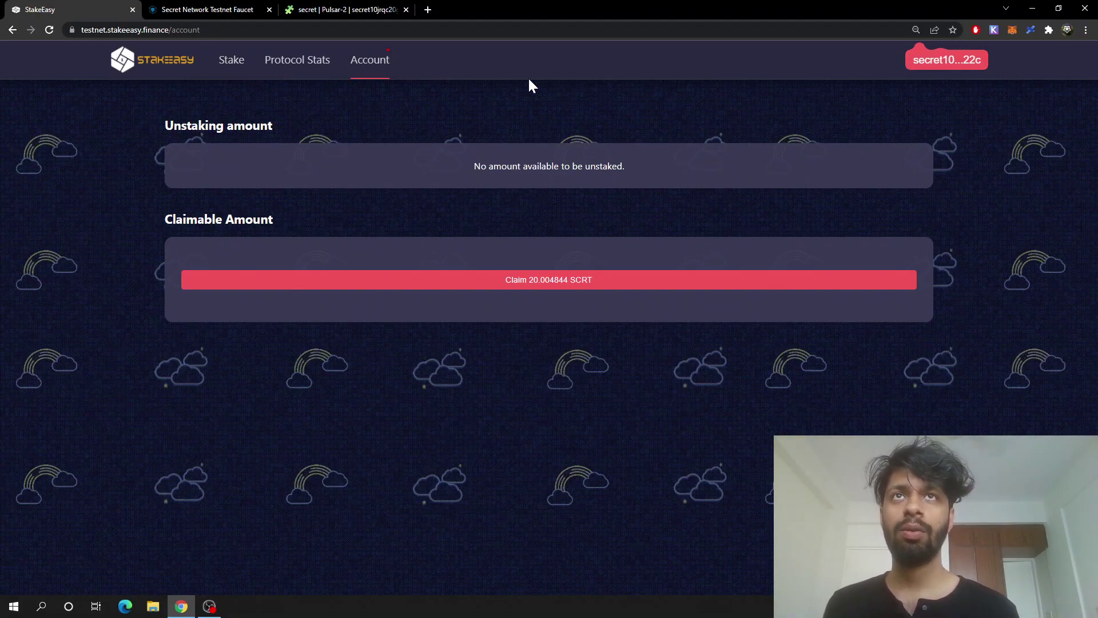
Refresh the account page and check the SCRT and Claimable SCRT balances on the staking page
click(48, 31)
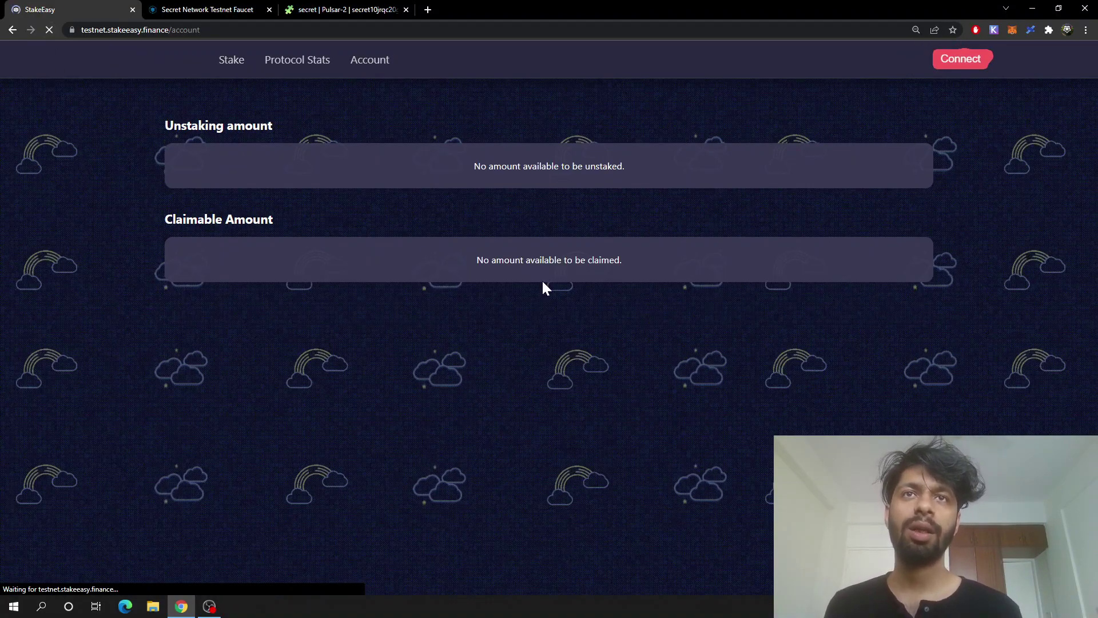
click(239, 66)
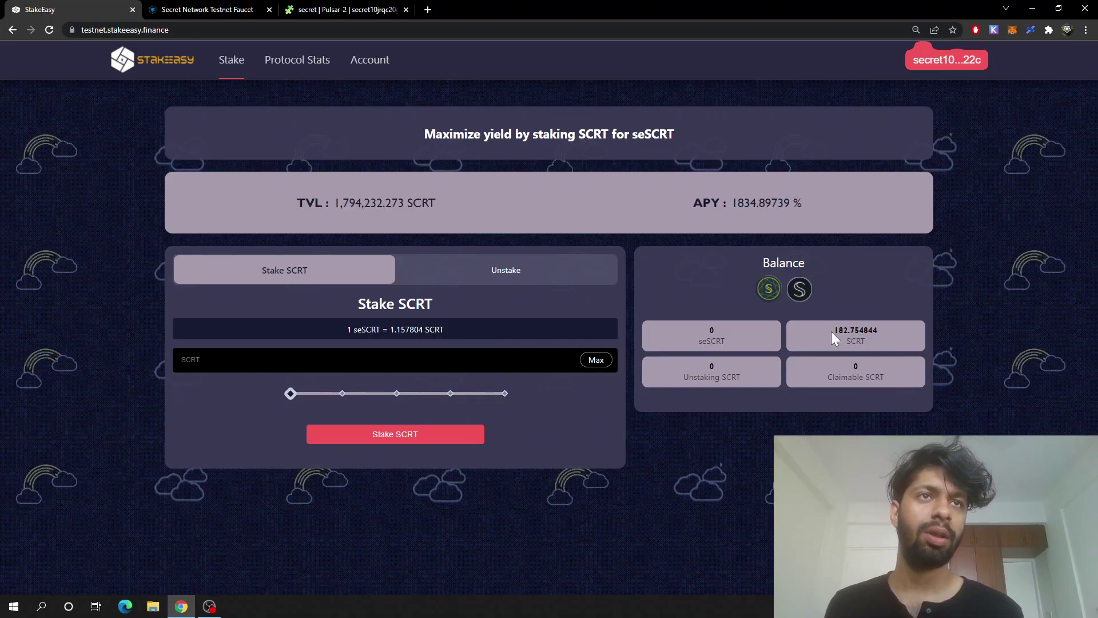
drag(832, 331, 878, 331)
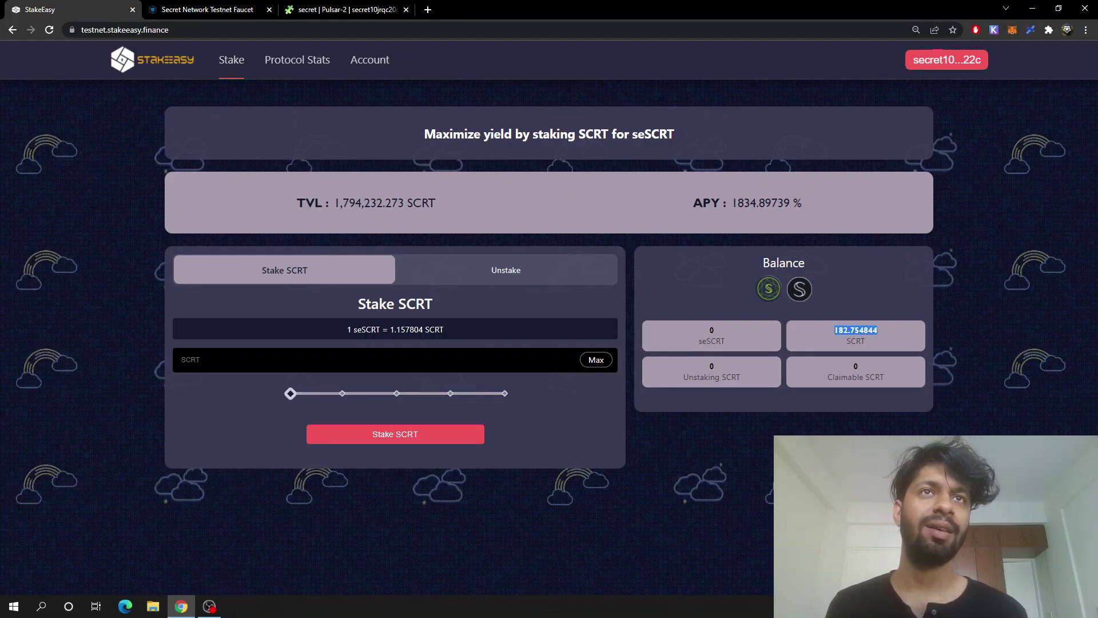
double_click(861, 363)
drag(885, 335, 807, 332)
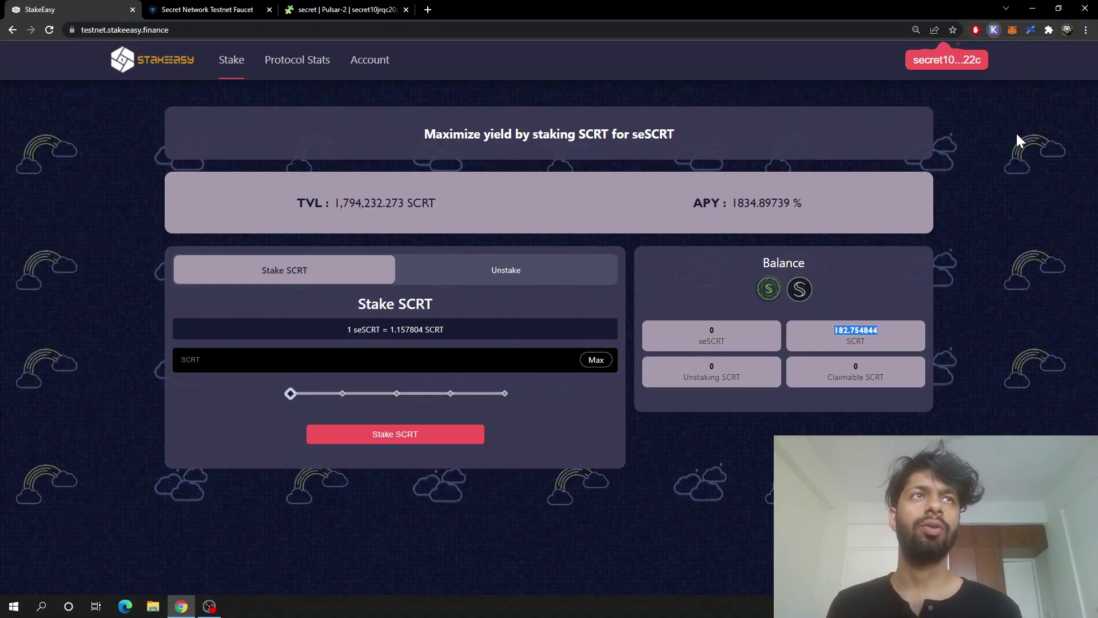
click(1024, 212)
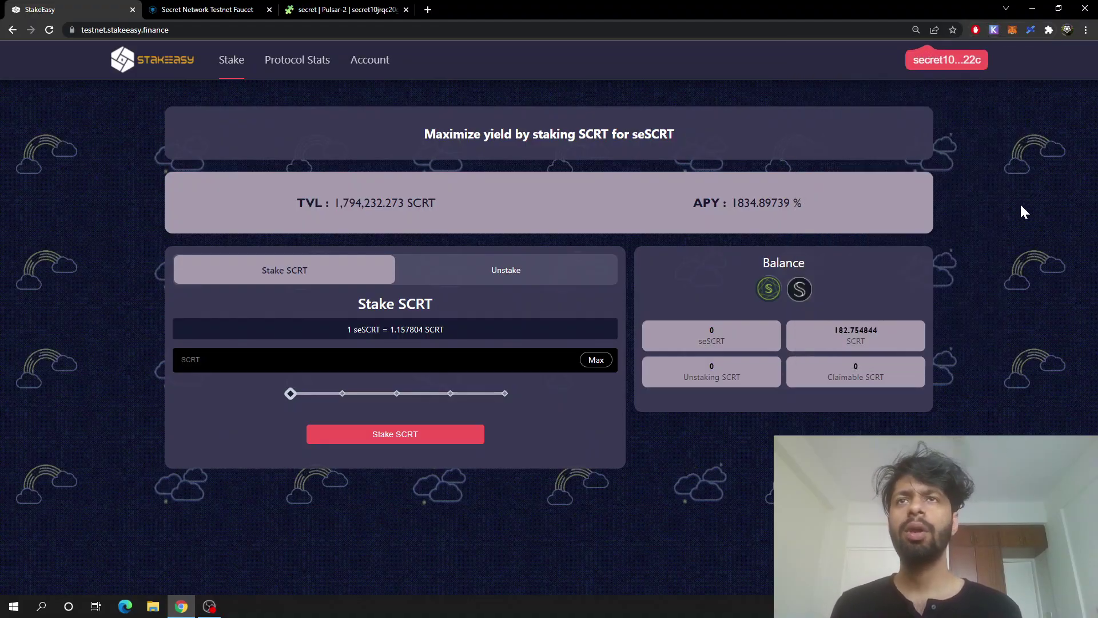